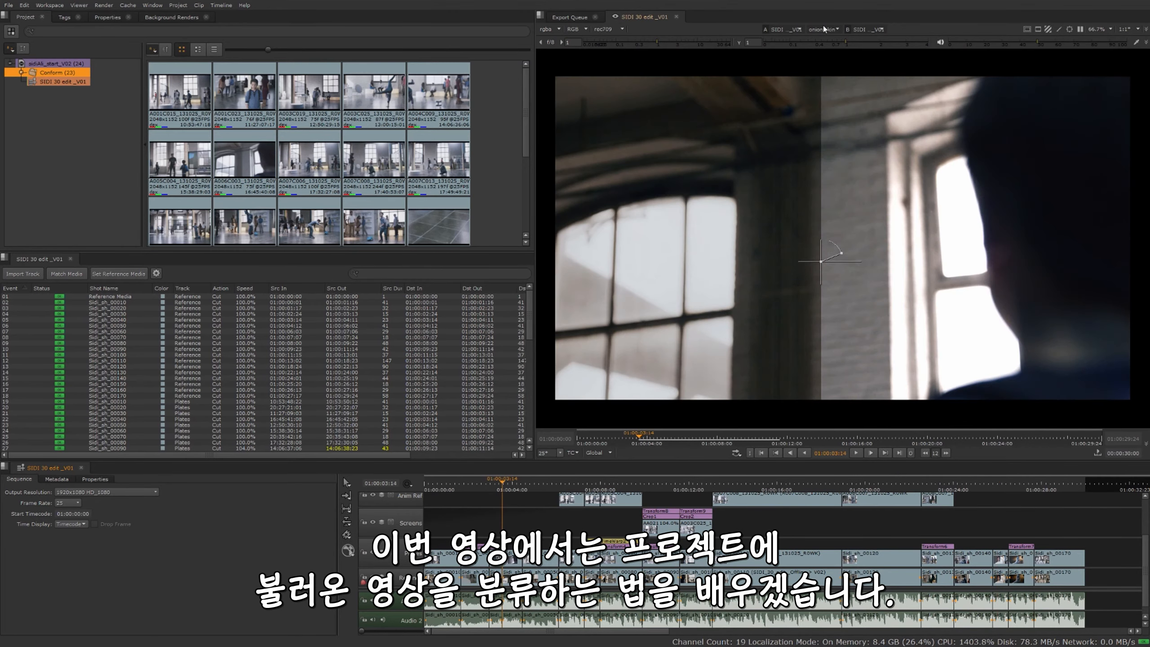
Step: Turn off the A/B onion skin comparison in the viewer and maximize the Project panel to full screen
click(822, 29)
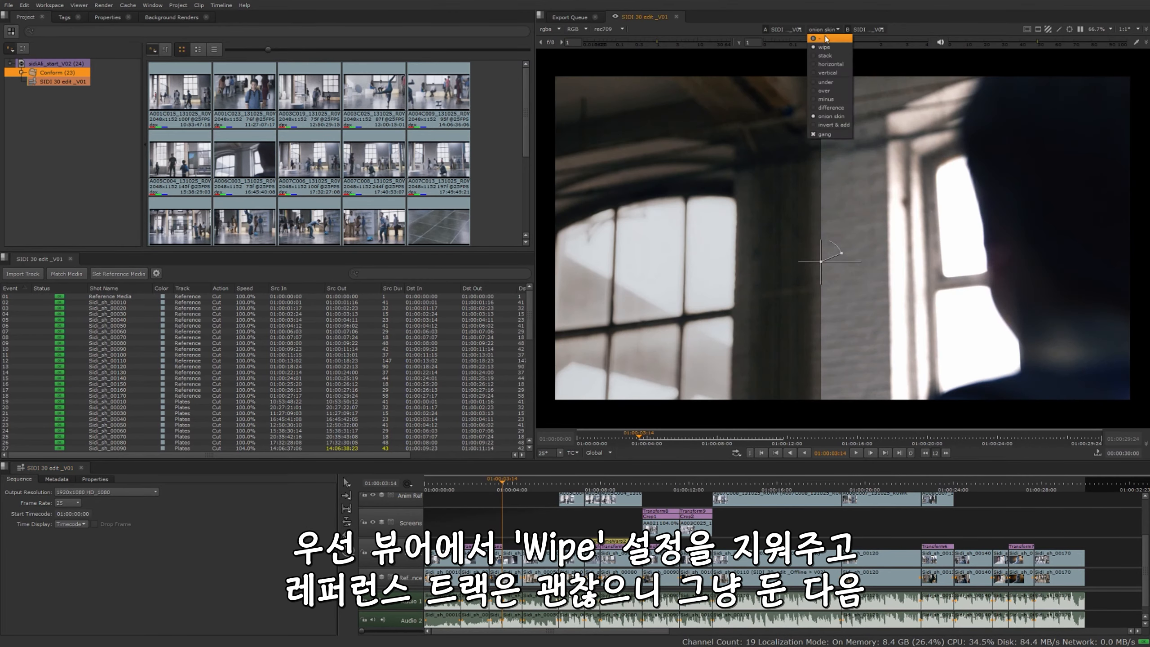
click(815, 40)
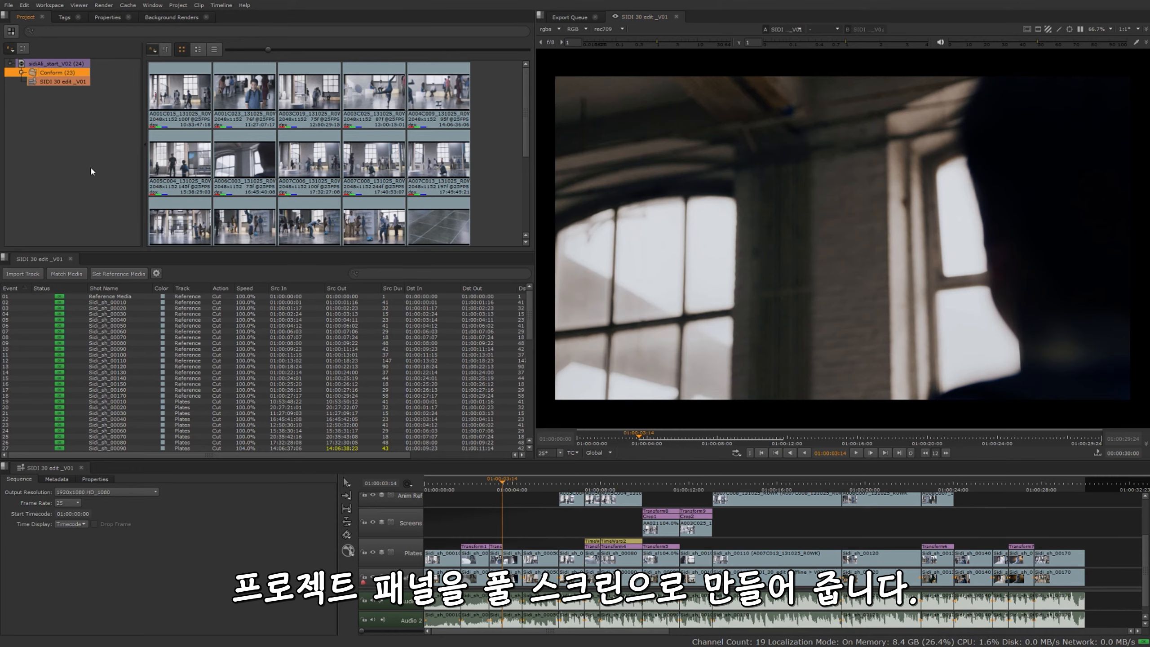
key(grave)
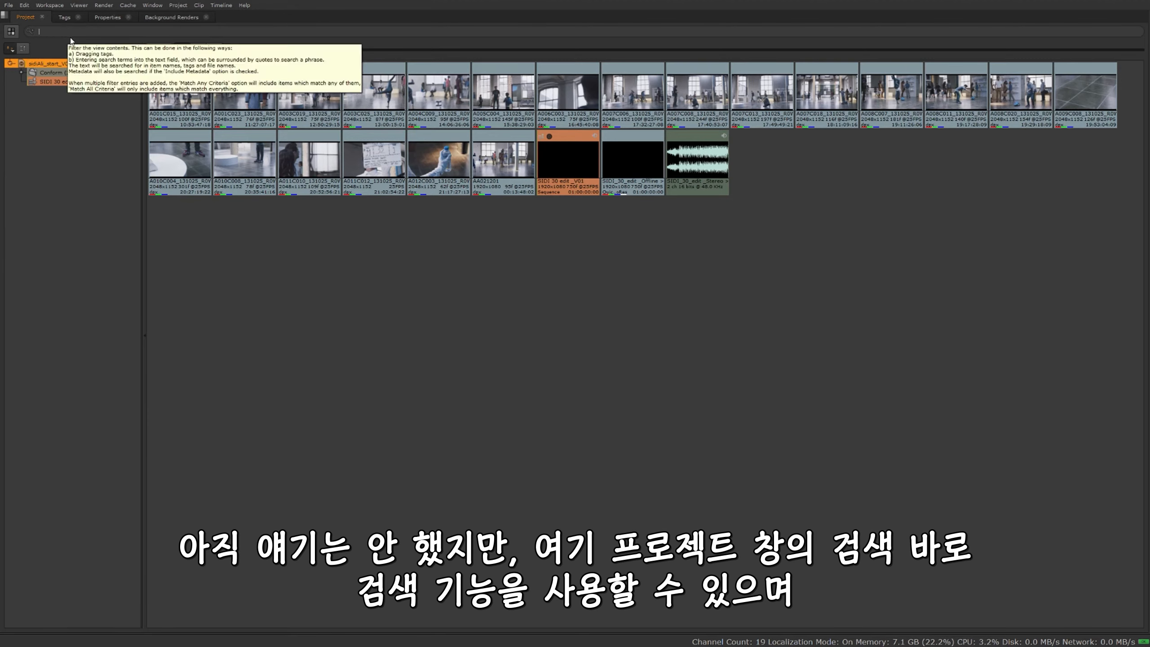
Step: Review the project search options, and filter the clips first by "mov" and after that by "dpx"
click(30, 32)
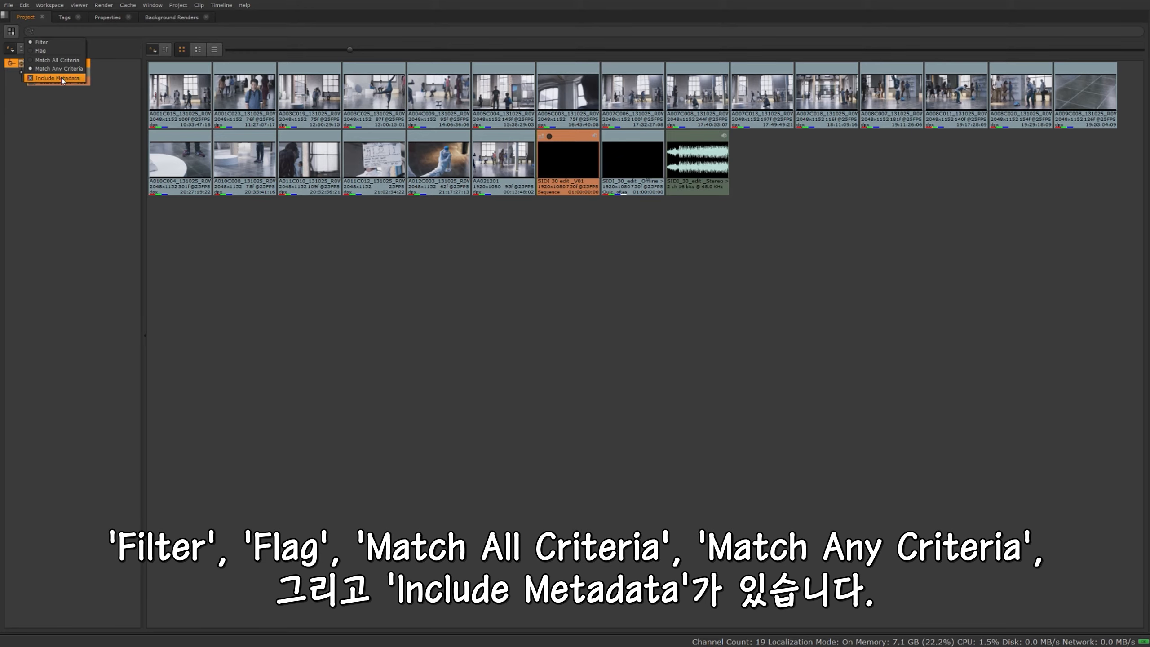
click(105, 51)
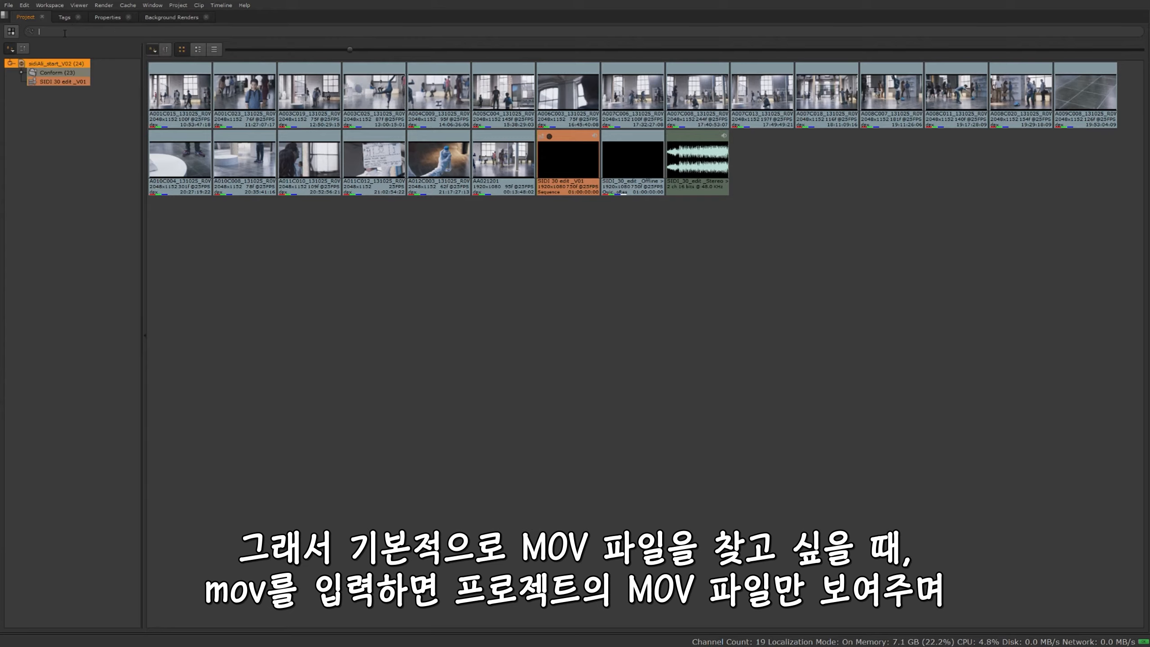
text(mov)
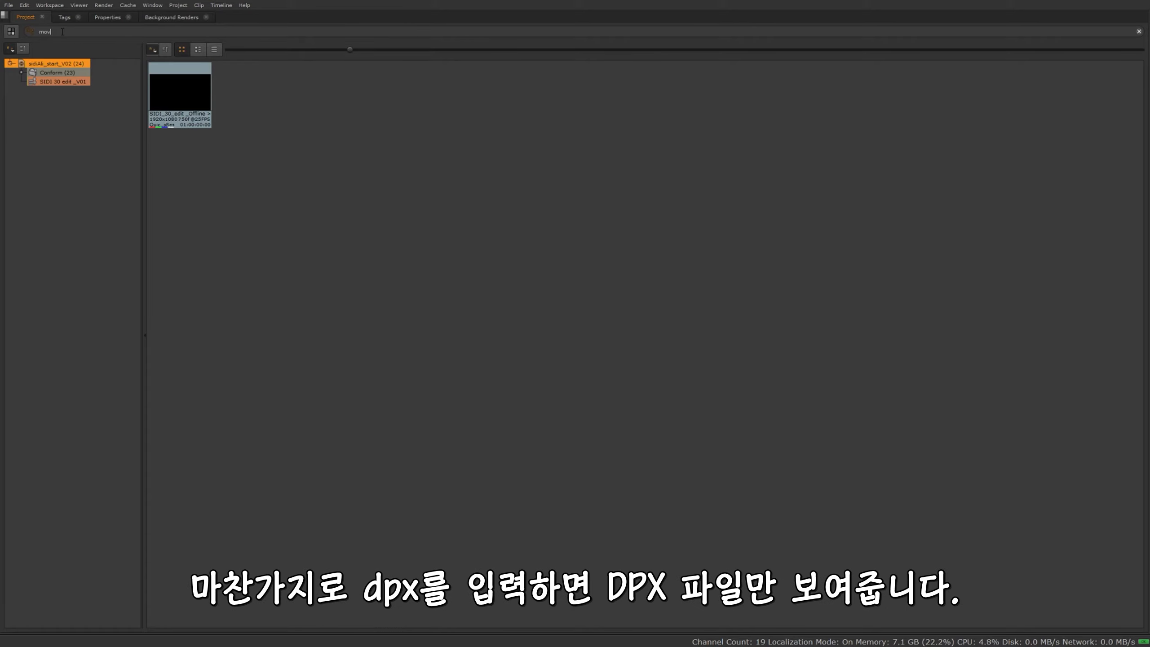
drag(54, 32, 30, 32)
text(dpx)
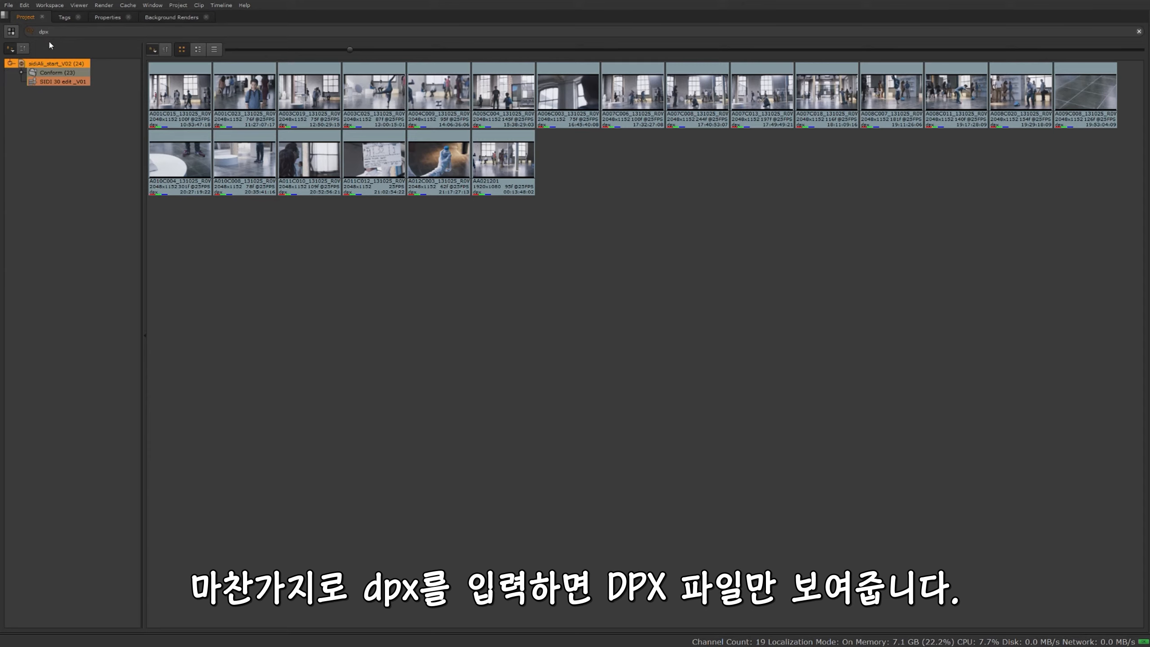
Step: Filter the project by "mov only", comparing Match All Criteria with Match Any Criteria and leaving Match Any Criteria active
drag(51, 32, 33, 33)
text(mov only)
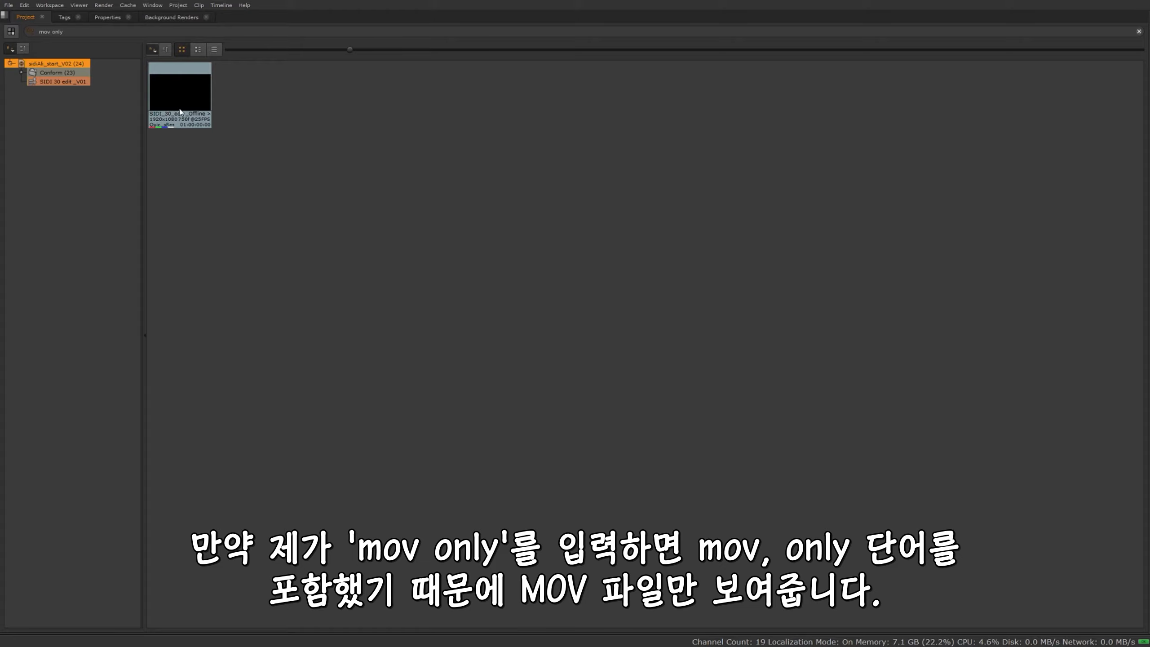
click(29, 32)
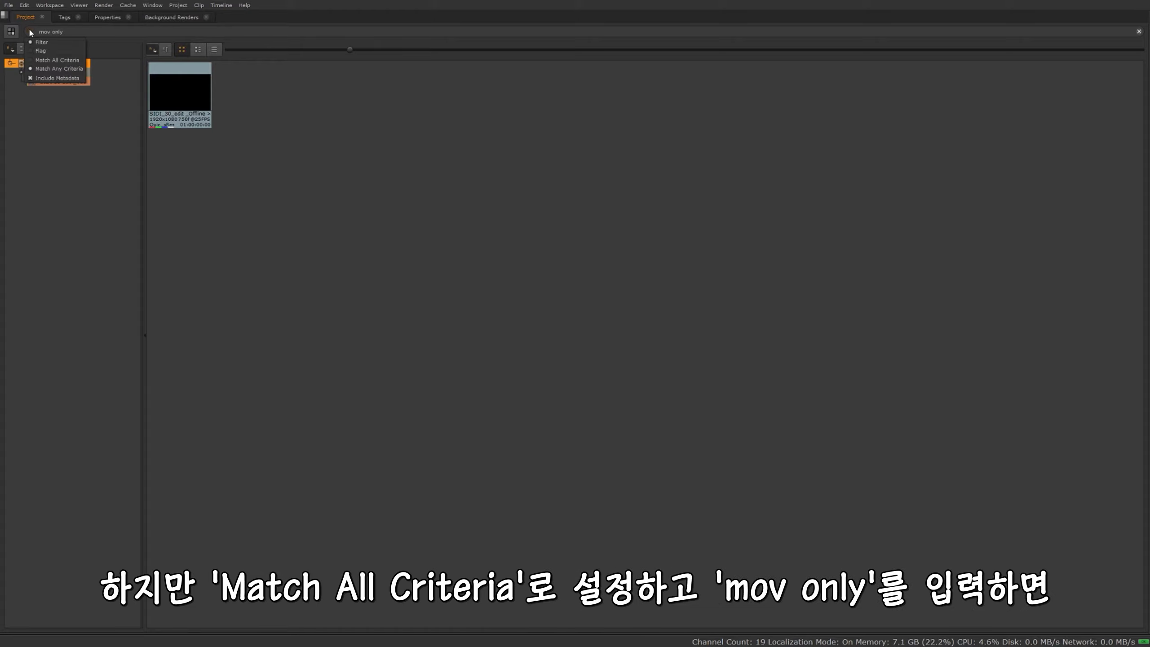
click(55, 60)
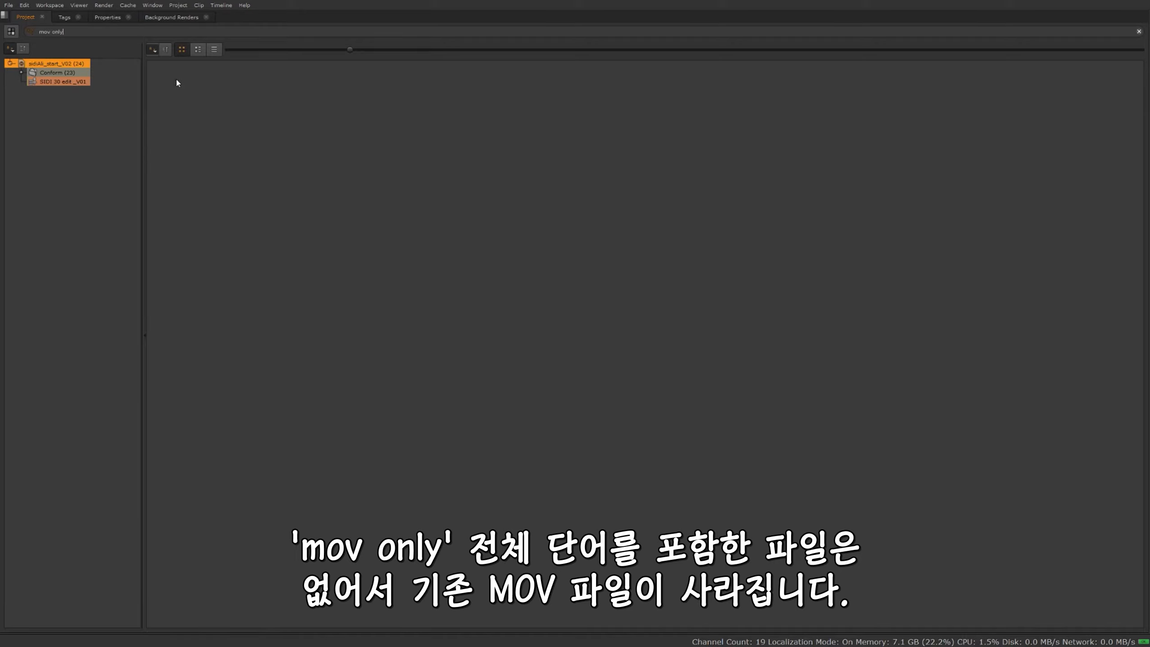
click(30, 32)
click(43, 69)
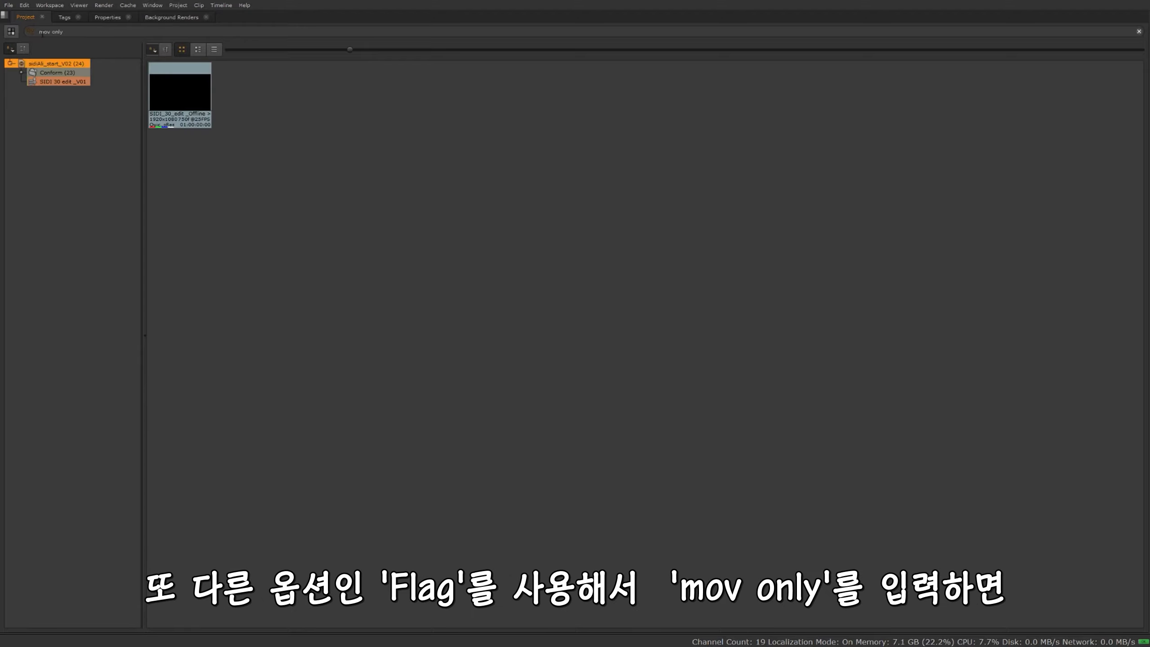
Step: Switch the project search to Flag mode for "mov only" and select the unflagged offline clip
click(33, 32)
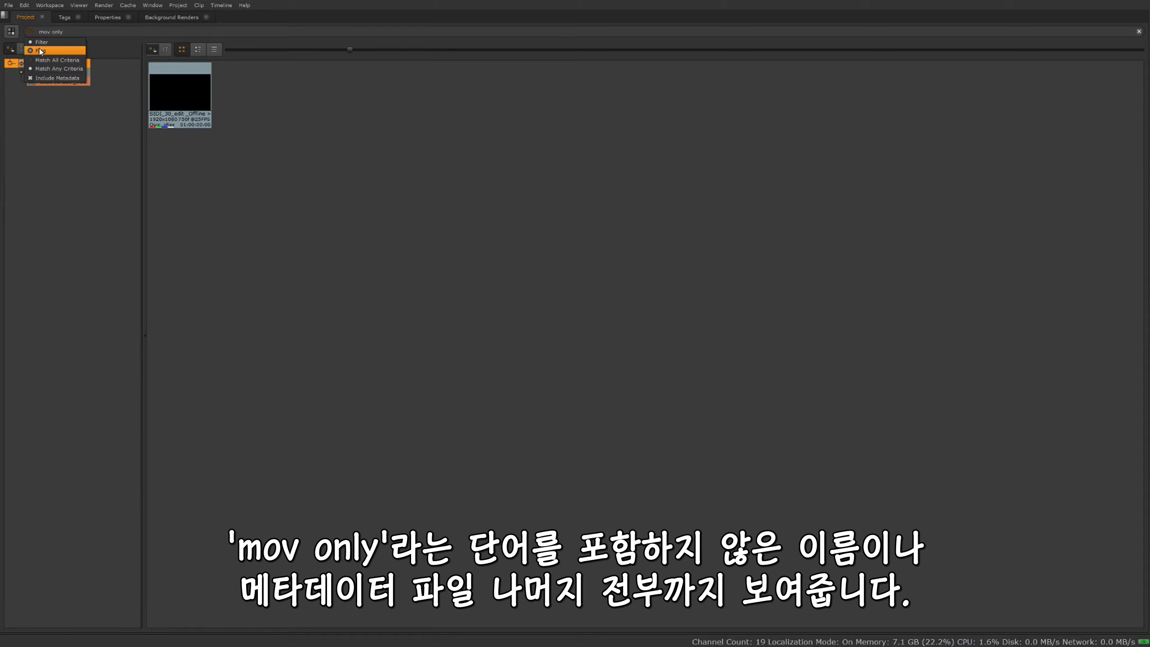
click(40, 51)
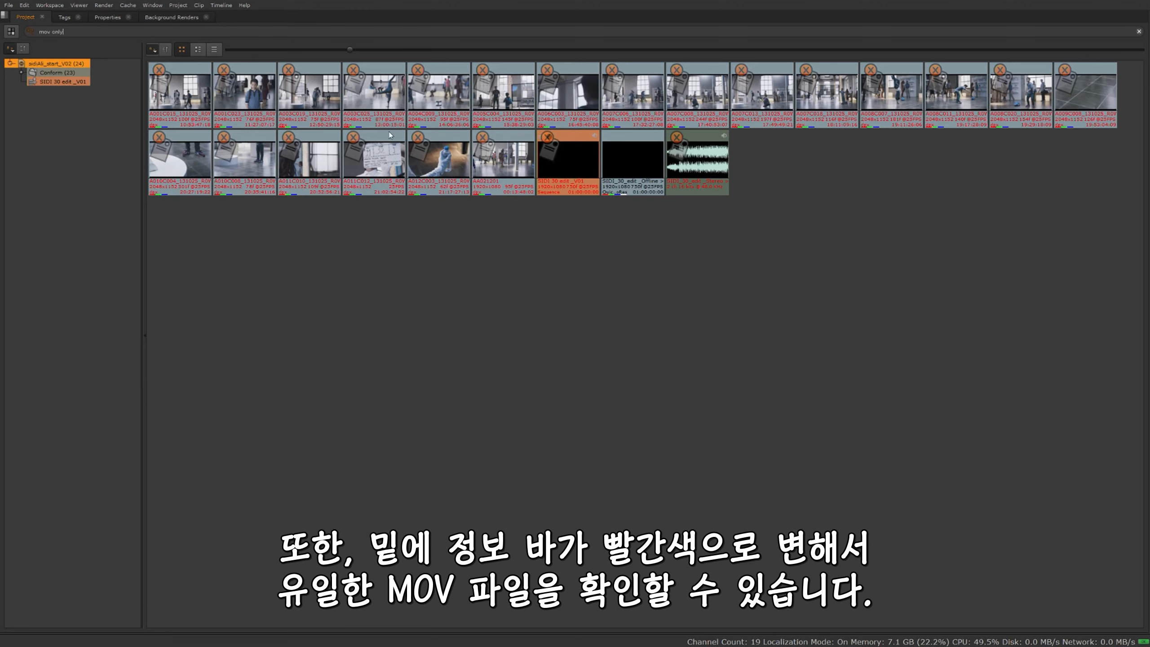
click(650, 160)
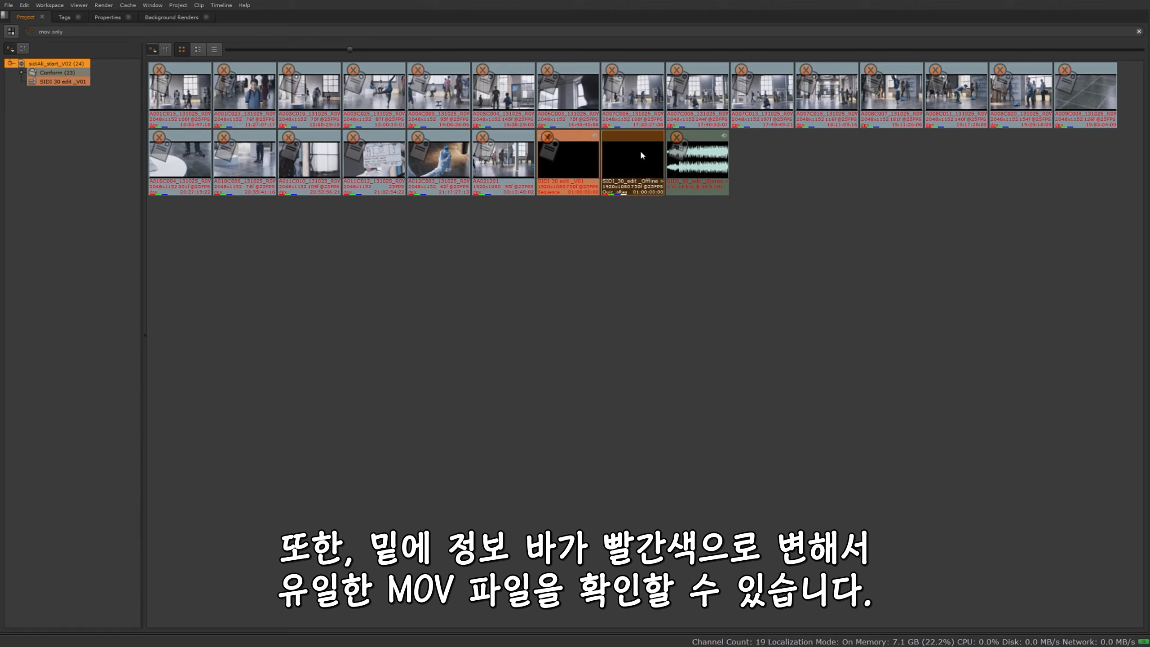
Step: Return the project search to Filter mode and clear the search text
click(22, 48)
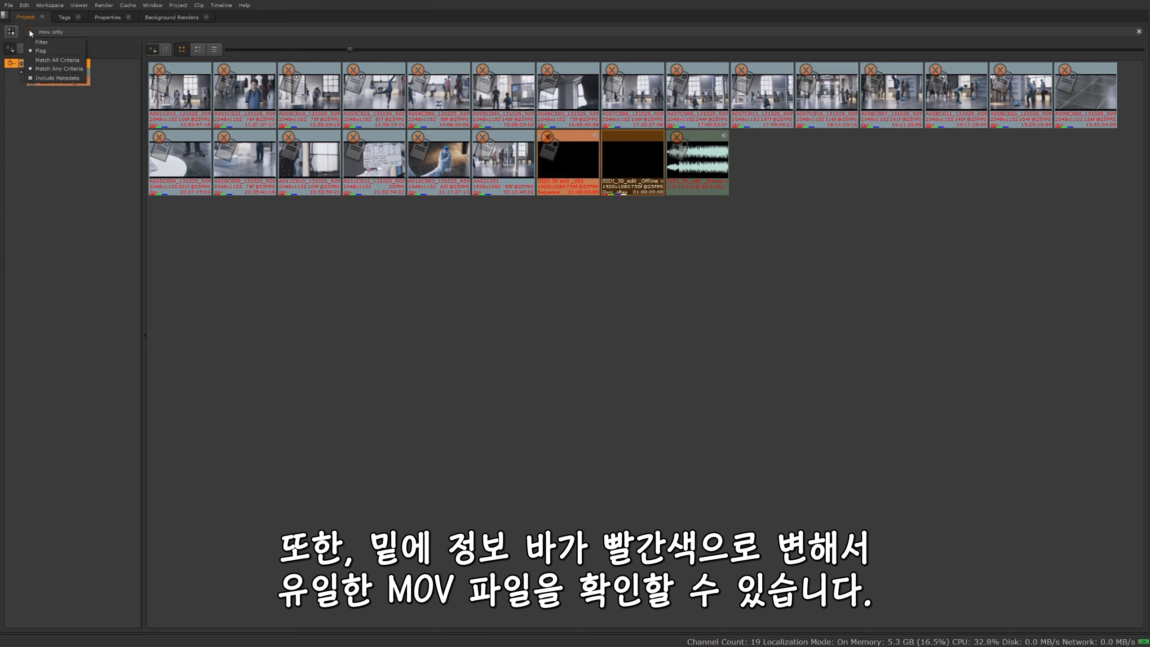
click(32, 45)
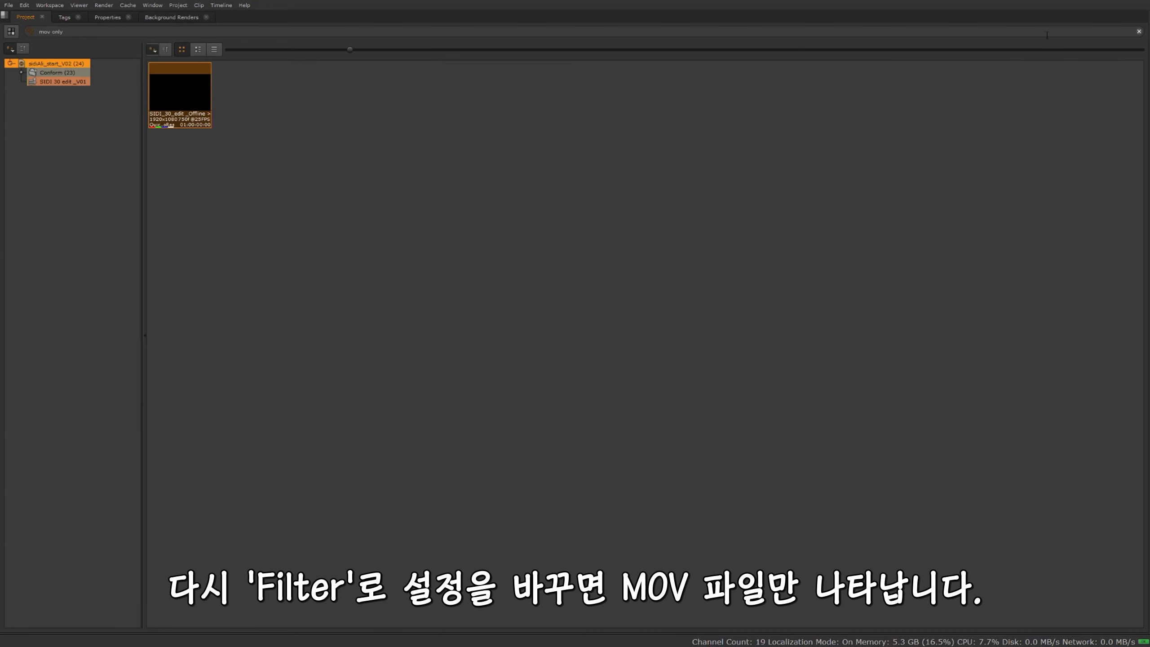
click(1138, 32)
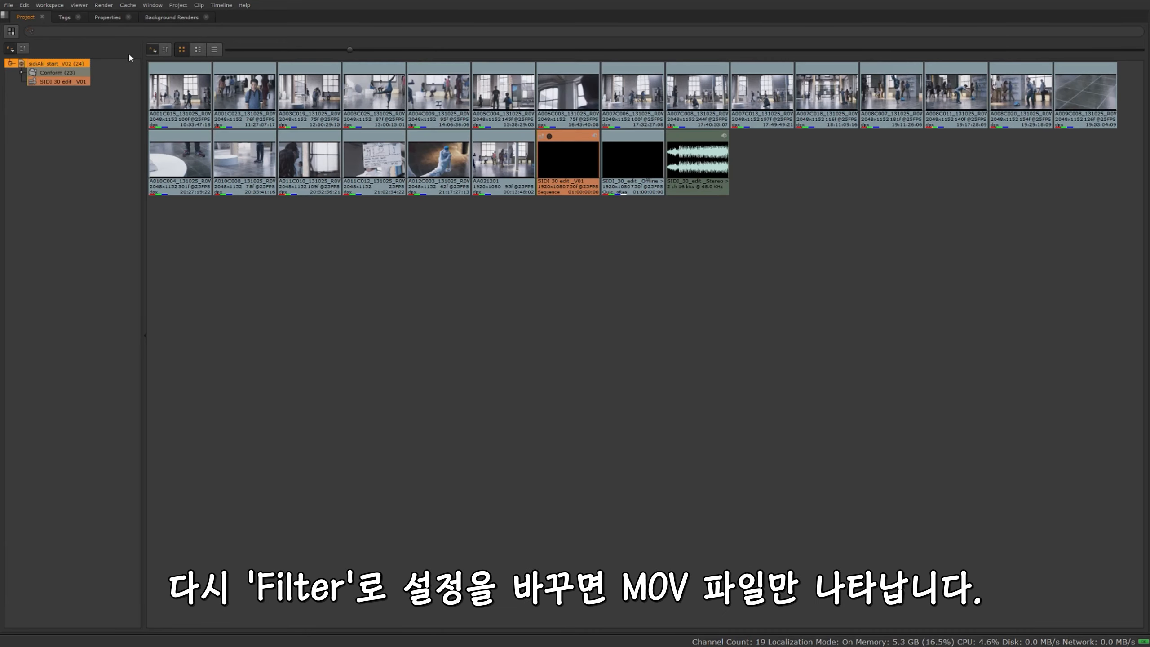
Step: Search the project for "clip name" with Include Metadata switched off and back on, and clear the search
click(51, 31)
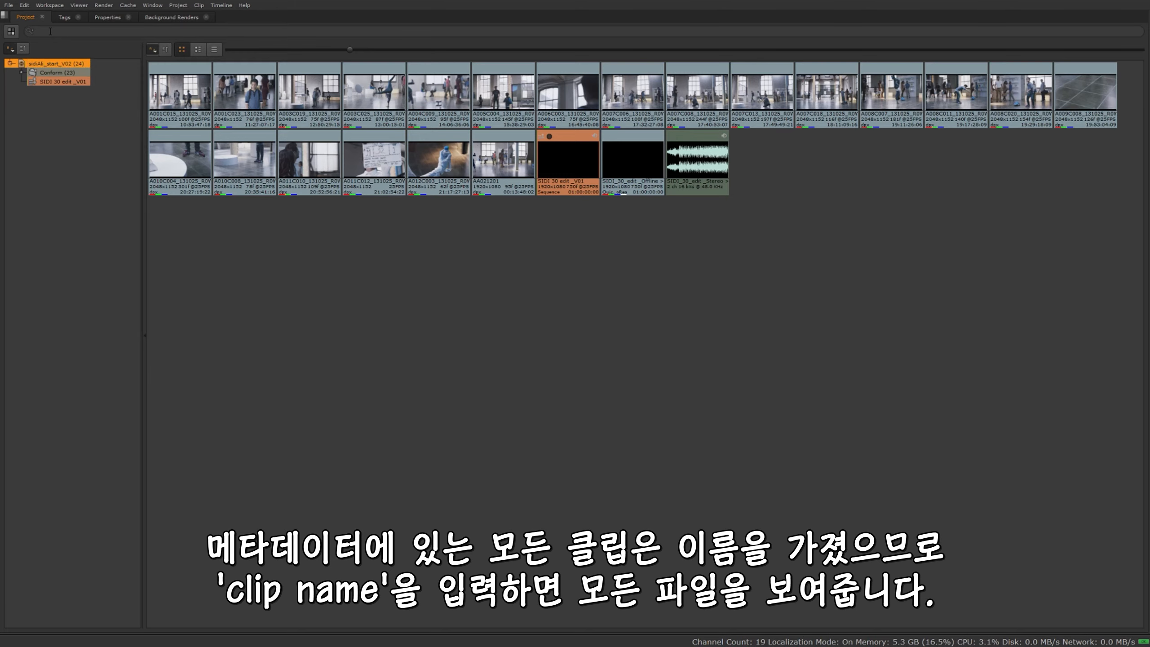
text(clip name)
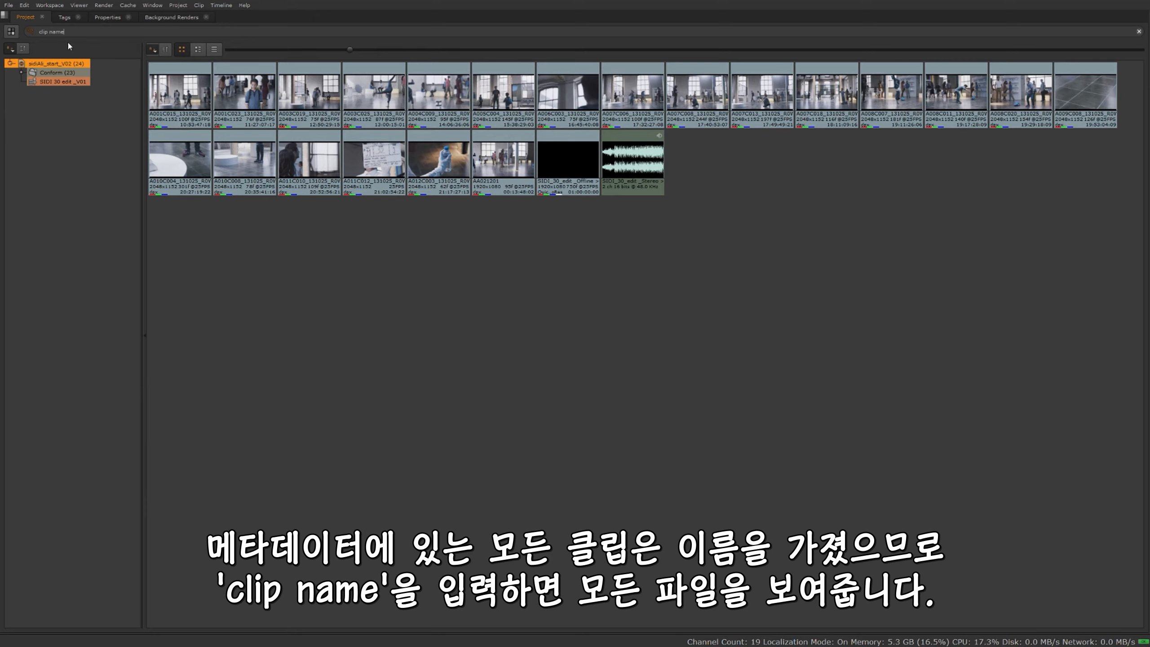
click(30, 31)
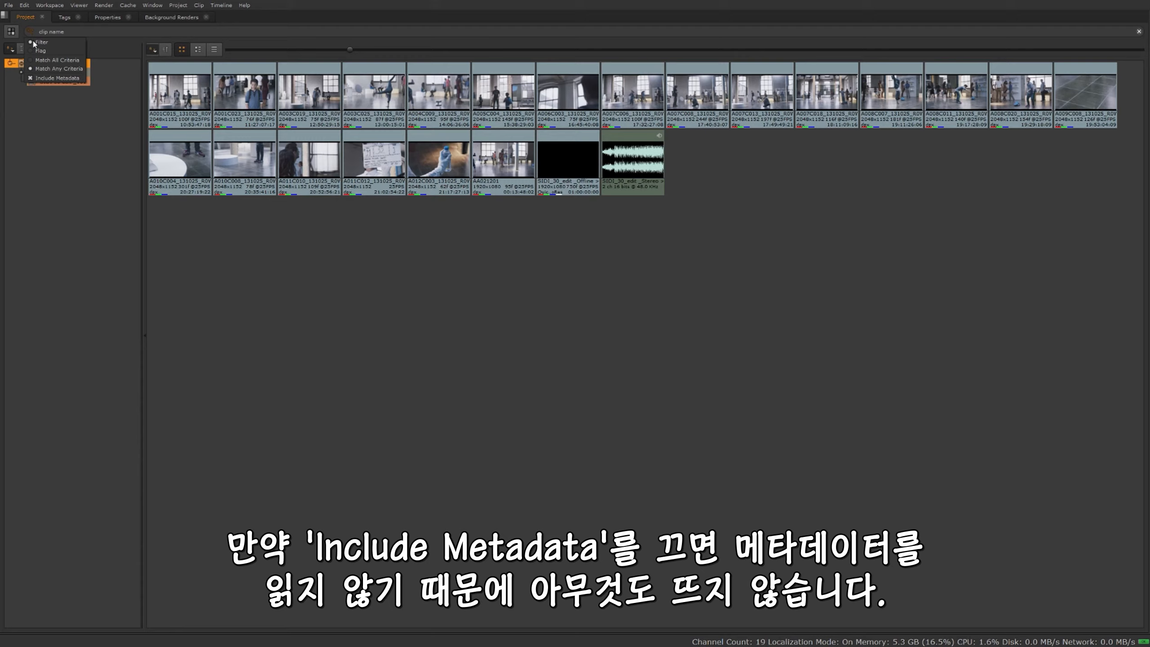
click(32, 78)
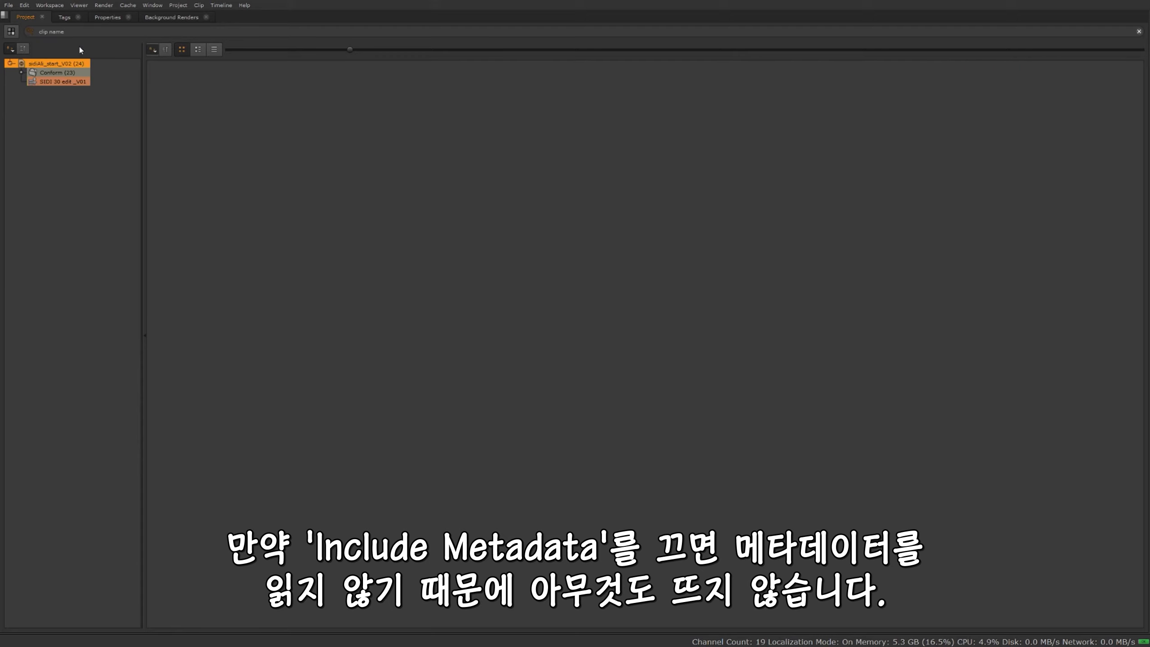
click(28, 28)
click(32, 78)
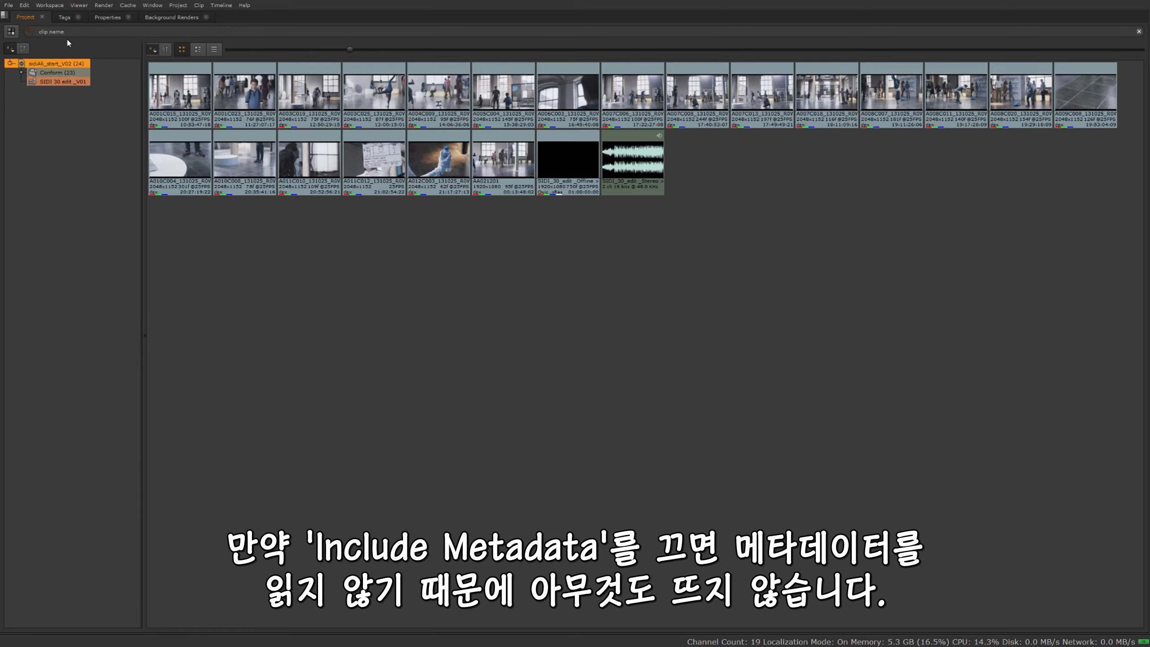
click(1139, 32)
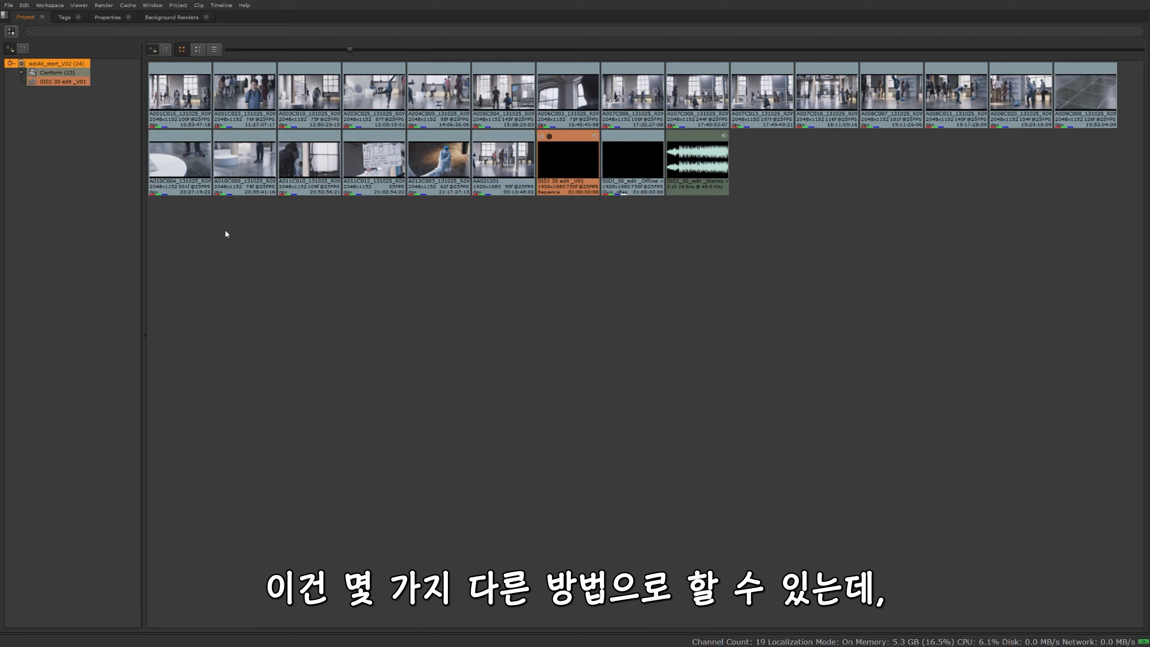
Step: Inspect the default item colors by selecting the sequence, the Conform bin and the project root
click(59, 80)
click(59, 69)
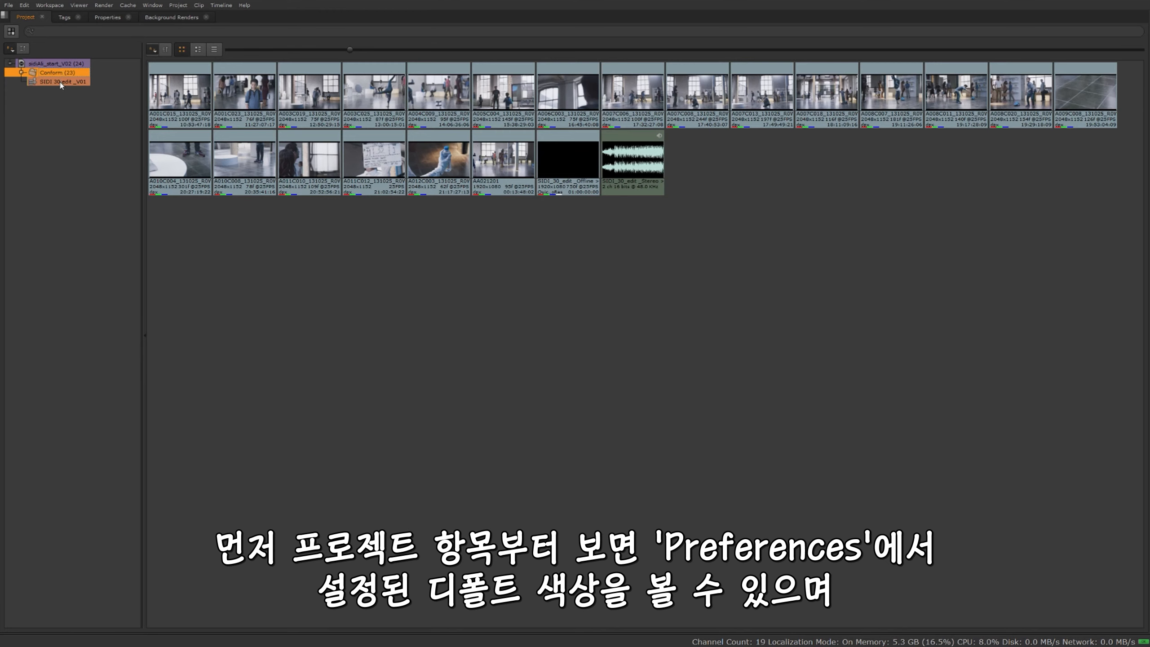
click(60, 78)
click(61, 65)
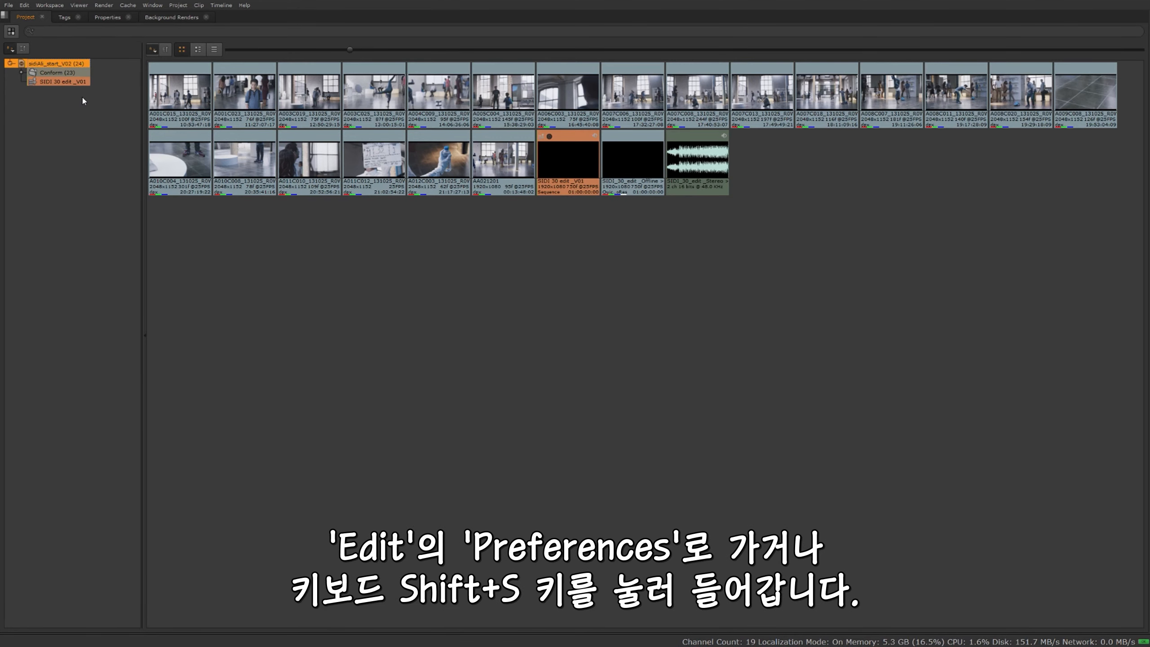
Step: Open the Project Items preferences and view the color picker for the project item color without changing it
click(24, 5)
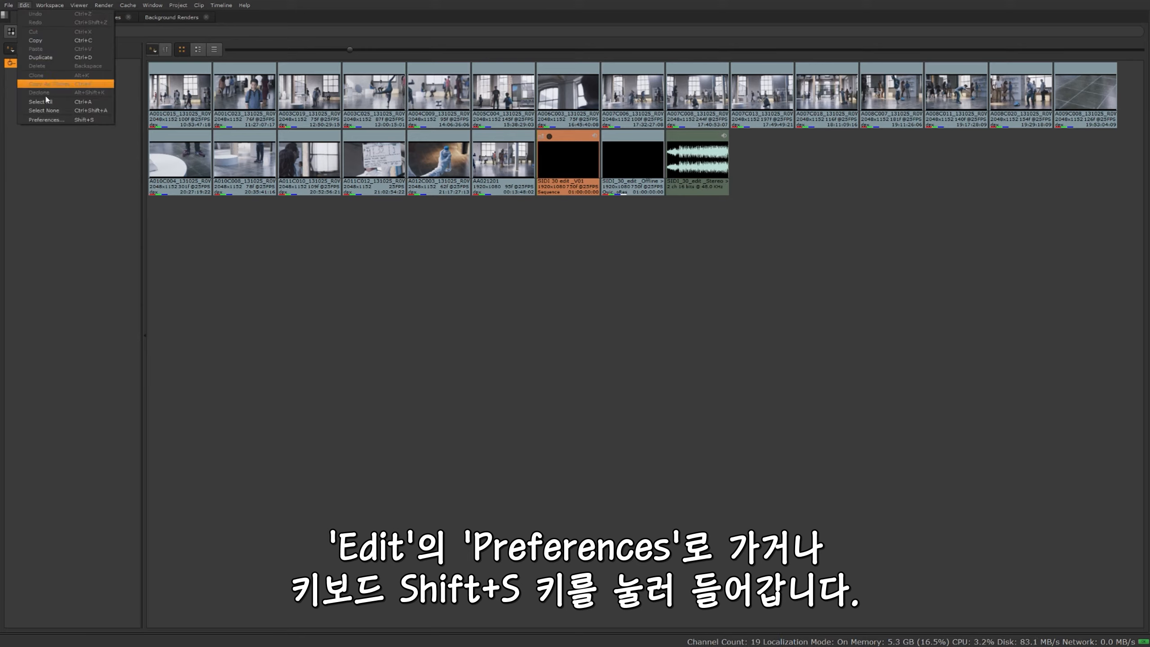
click(59, 119)
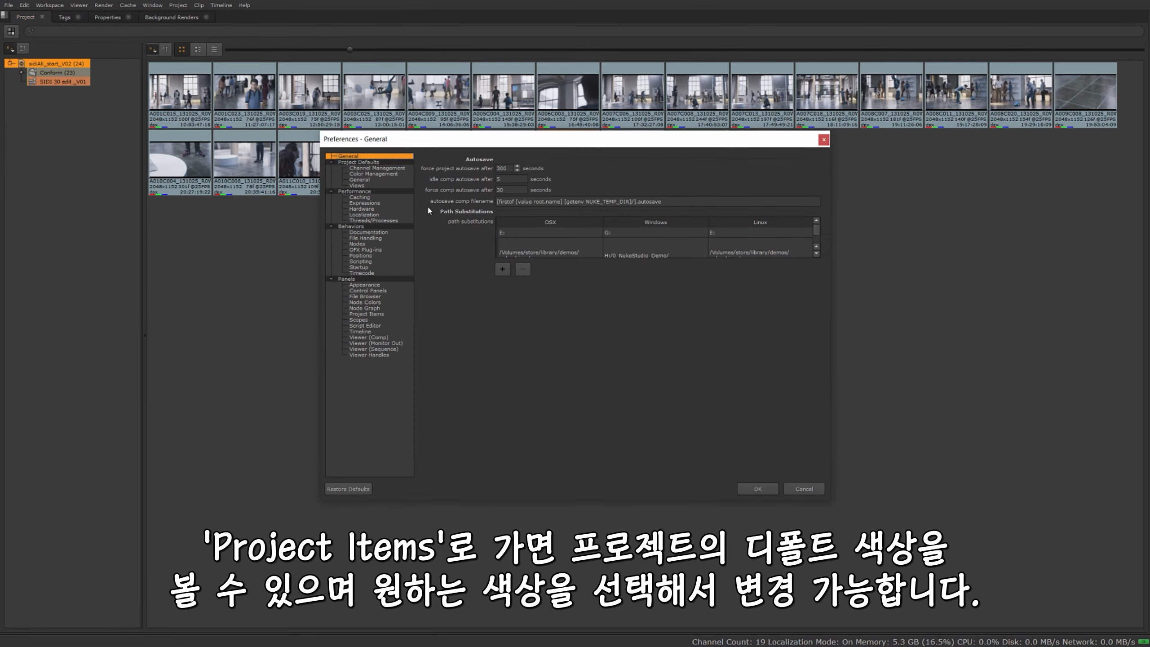
click(382, 315)
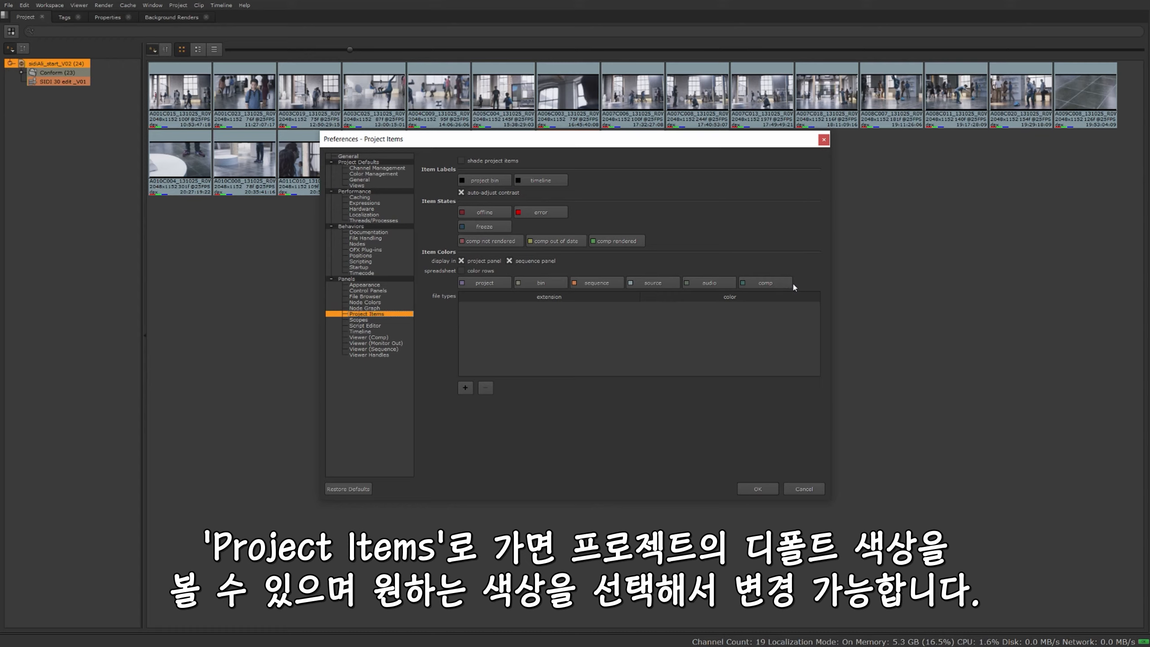
click(467, 284)
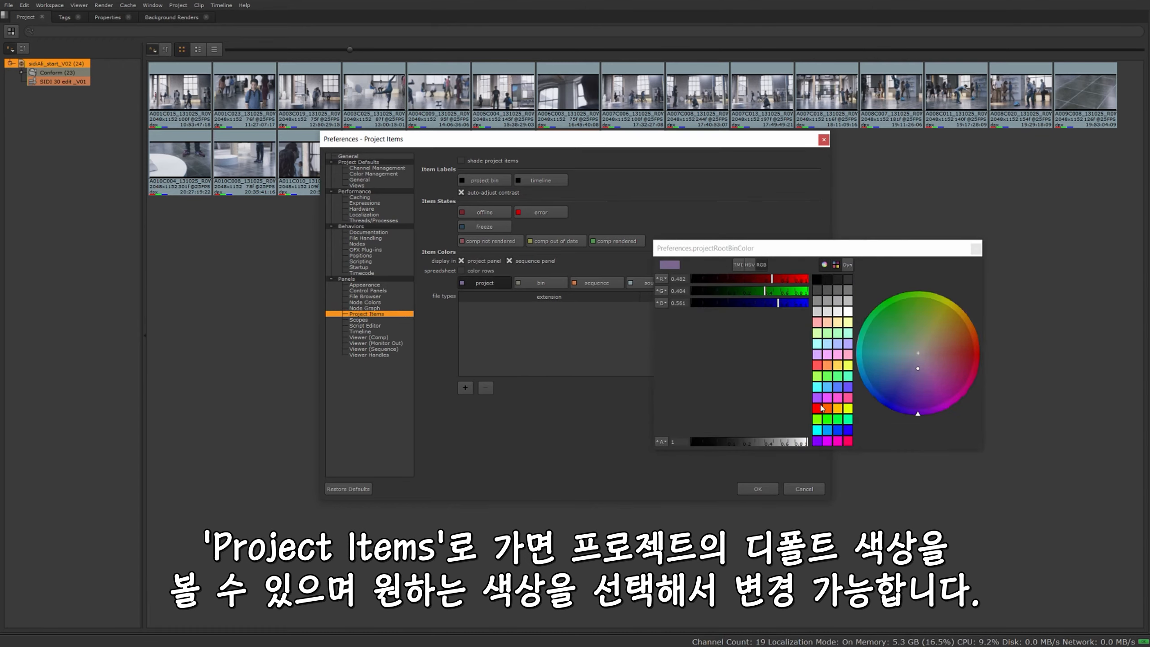
click(975, 249)
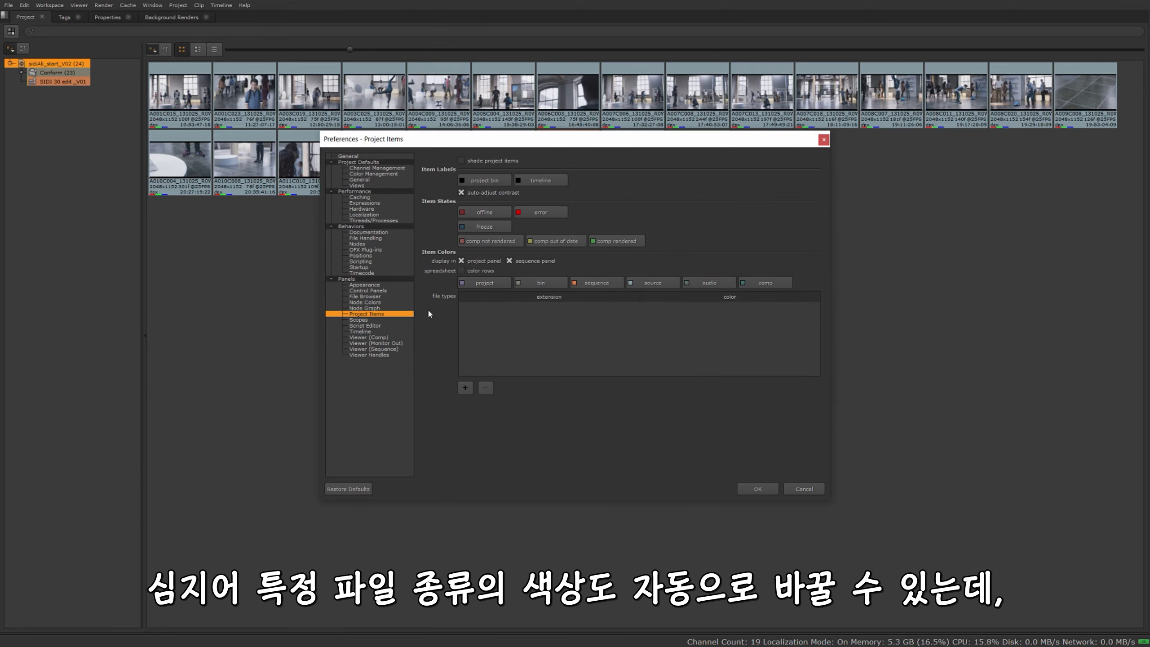
Step: Add a file type color rule for the dpx extension and set its color to pink
click(468, 389)
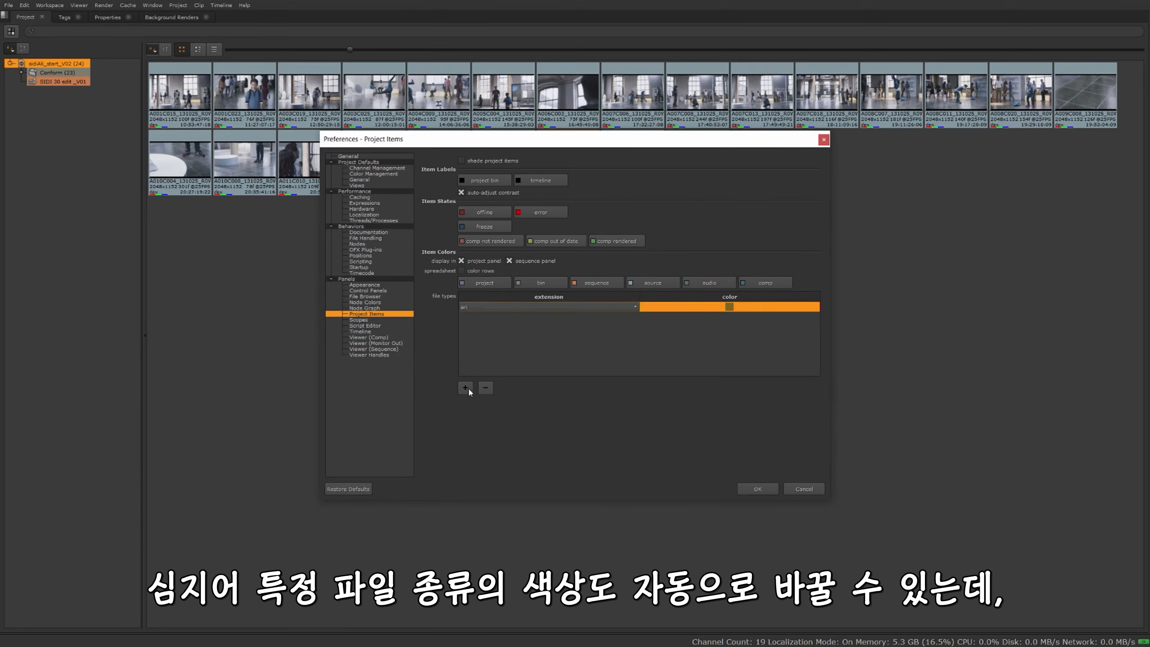
double_click(506, 307)
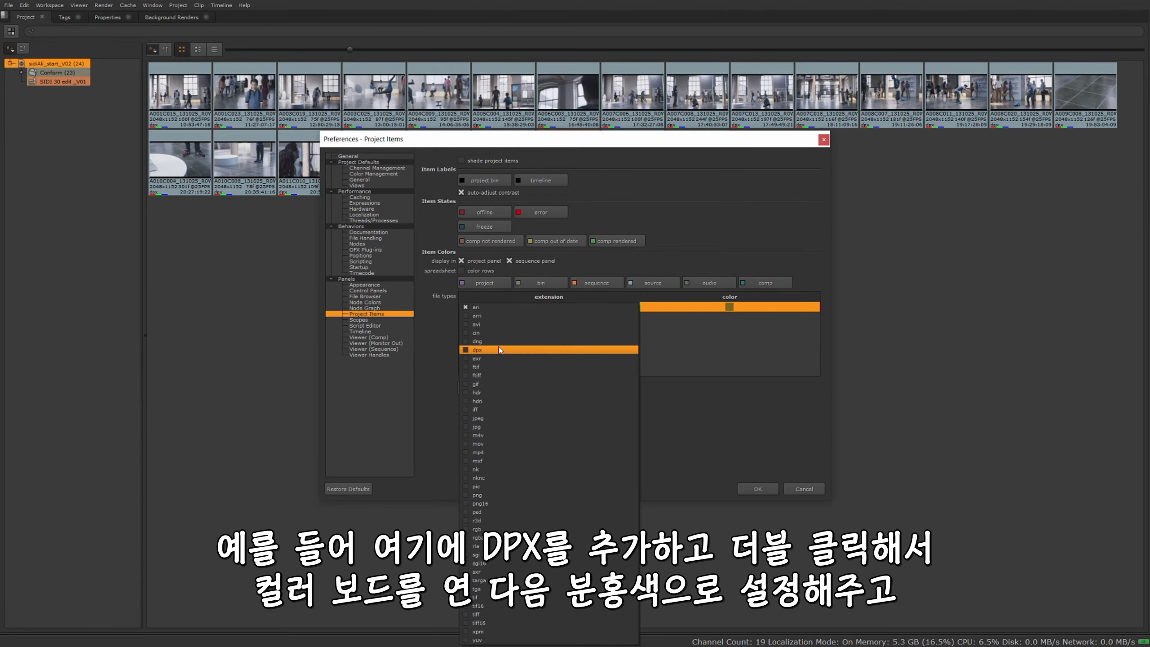
click(500, 350)
double_click(728, 308)
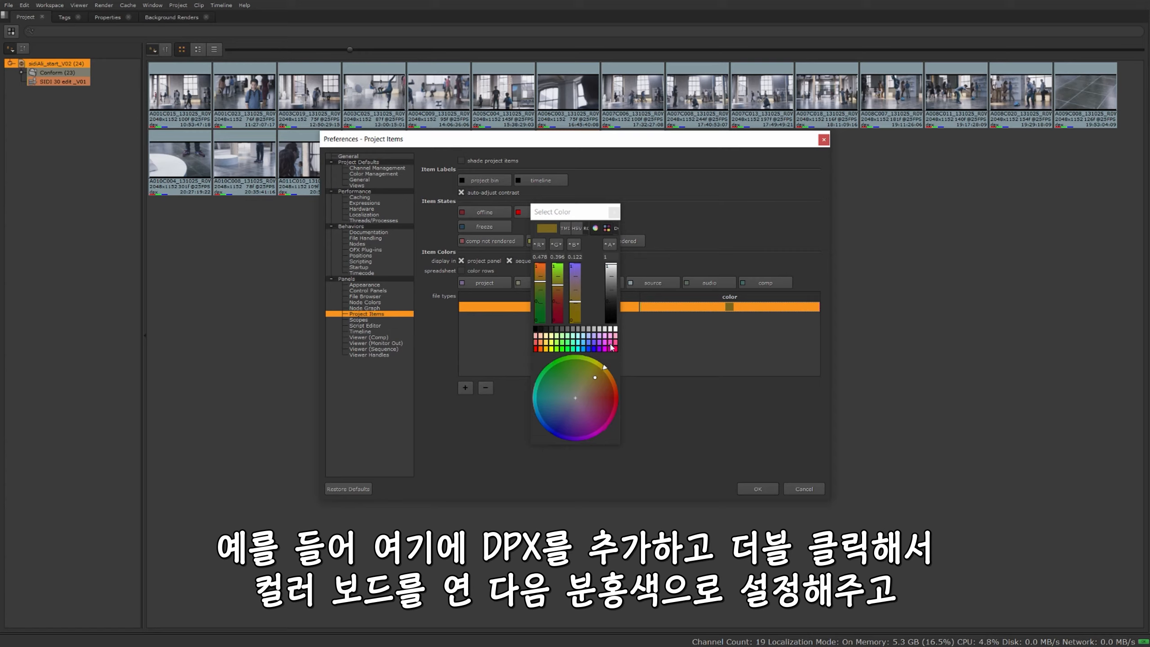
click(610, 342)
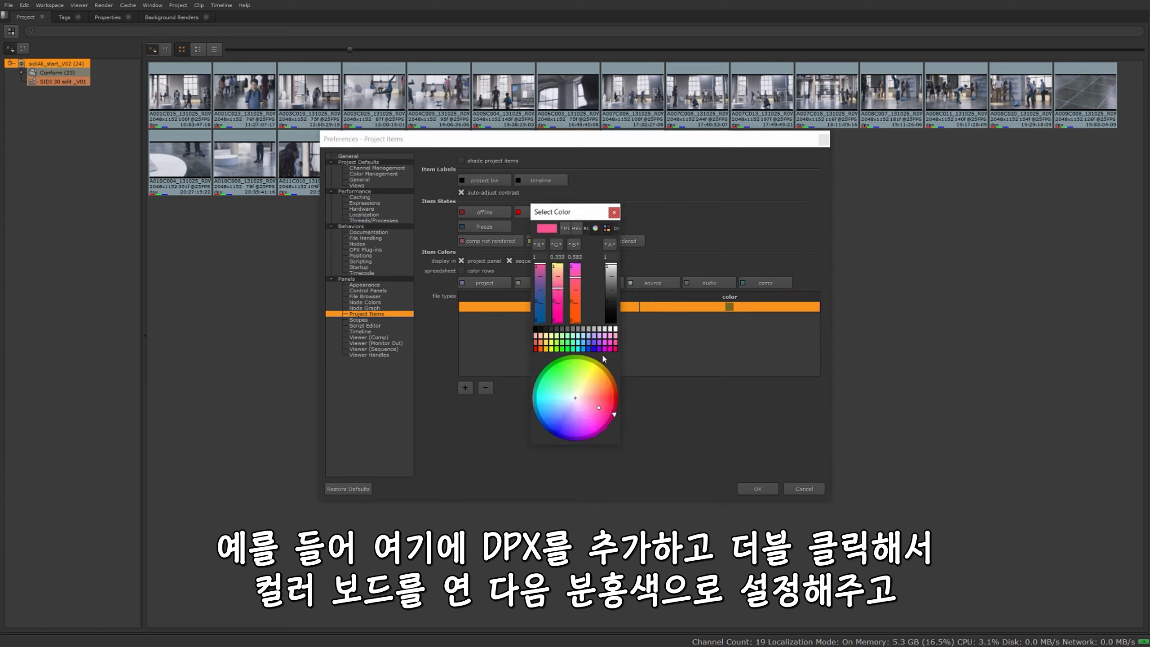
click(614, 213)
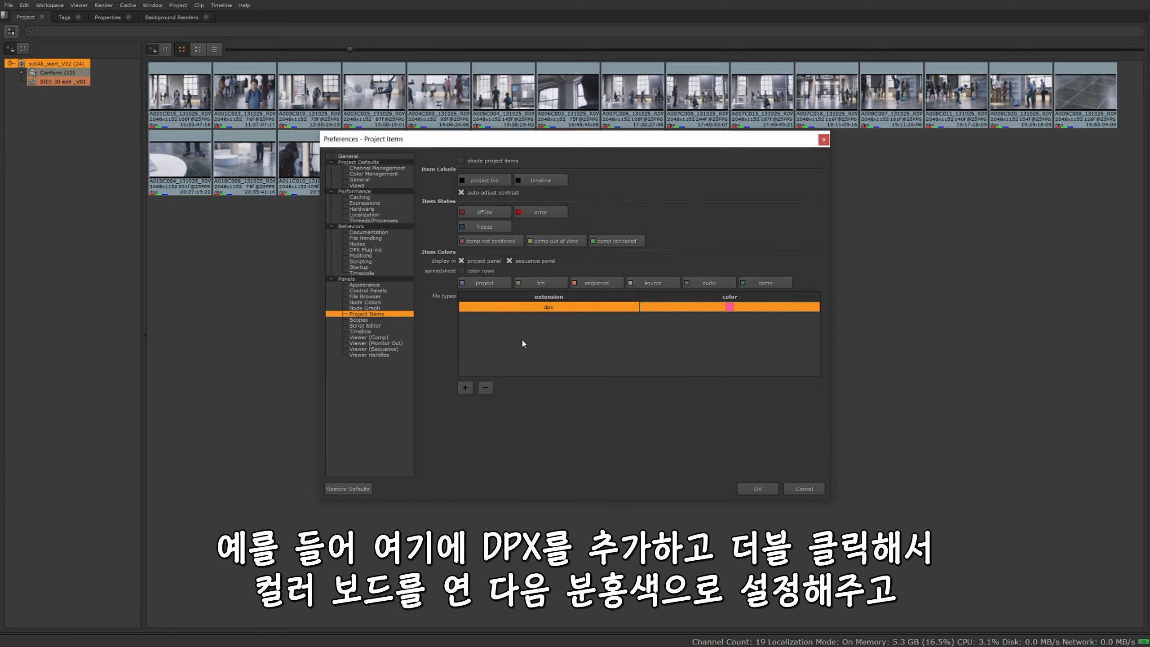
Step: Add a file type color rule for the mov extension, set its color to light blue, and apply the preferences
click(468, 388)
click(537, 318)
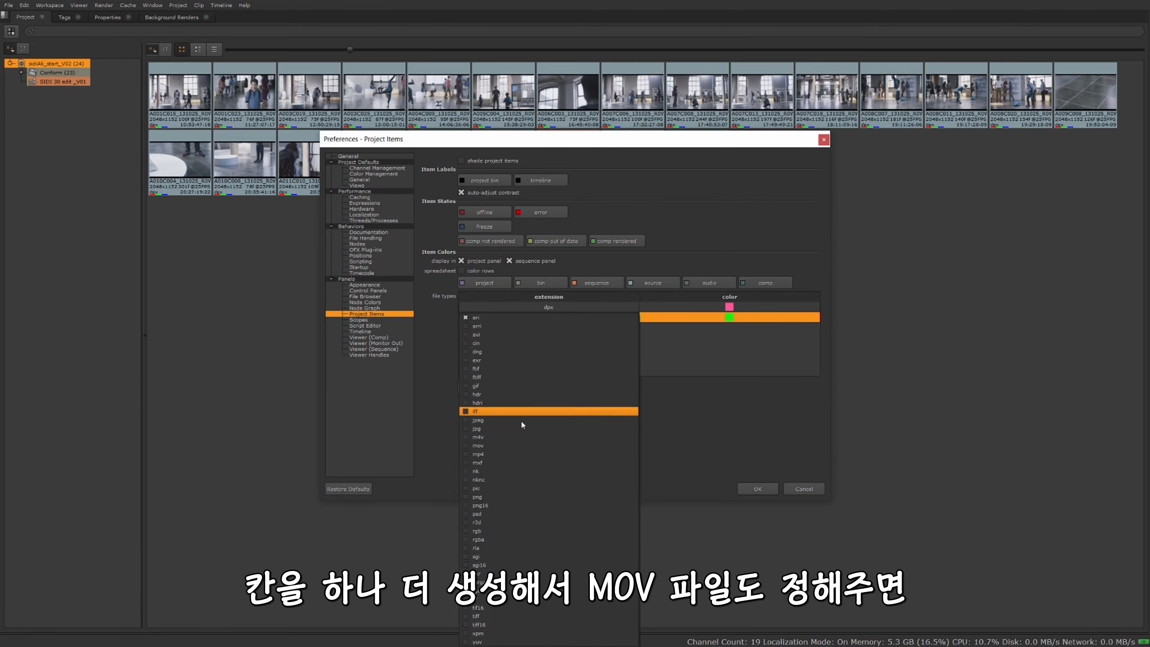
click(730, 319)
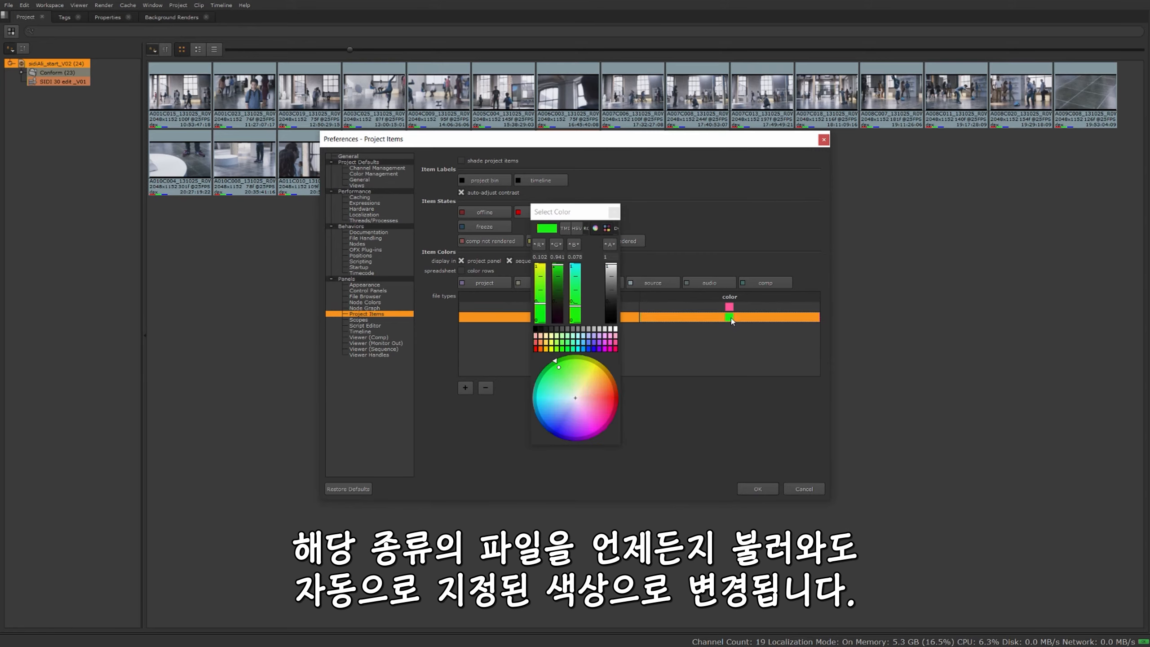
click(582, 342)
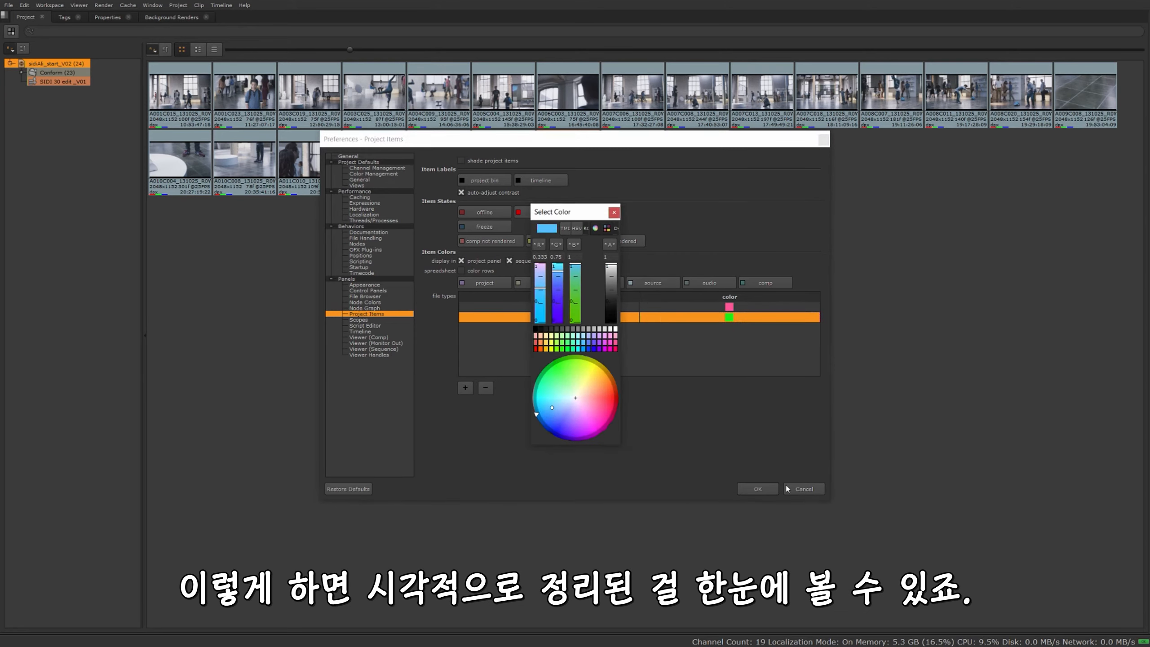
click(760, 487)
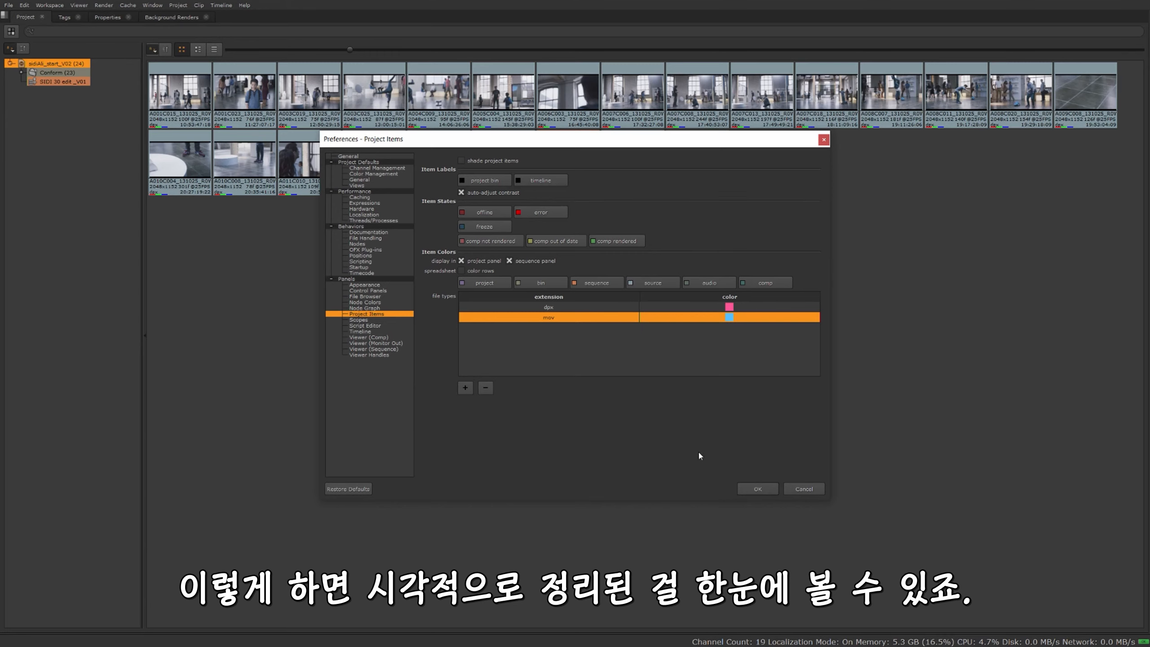
key(Return)
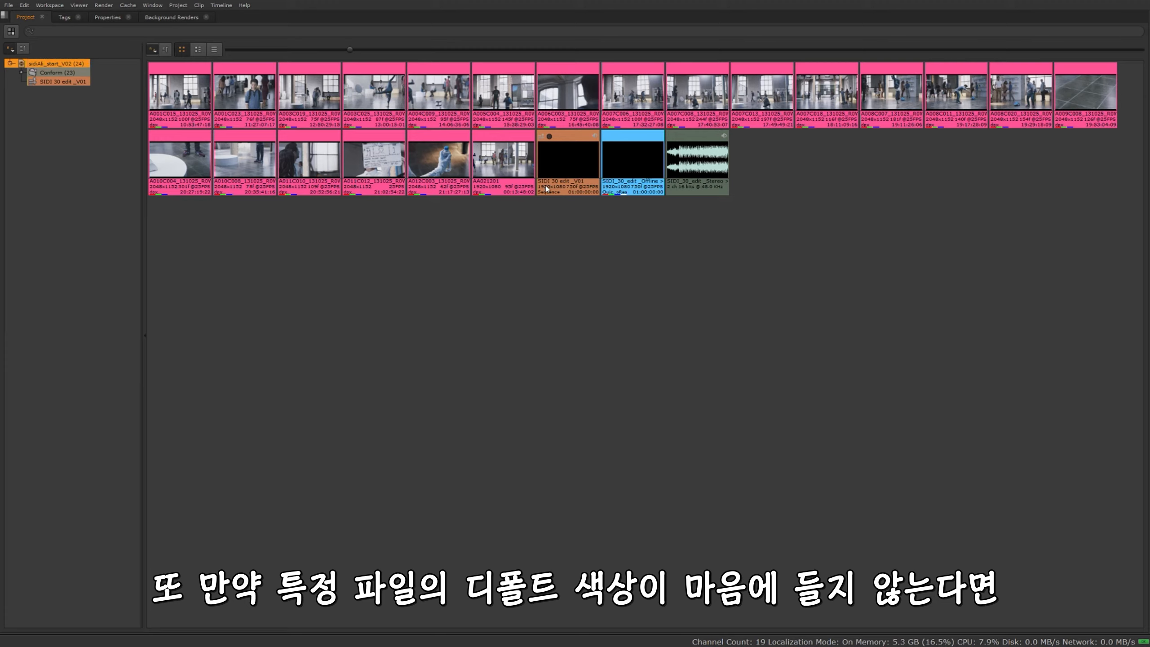
Step: Change the color of the clip AA021201 to light green with the Color Picker
click(498, 170)
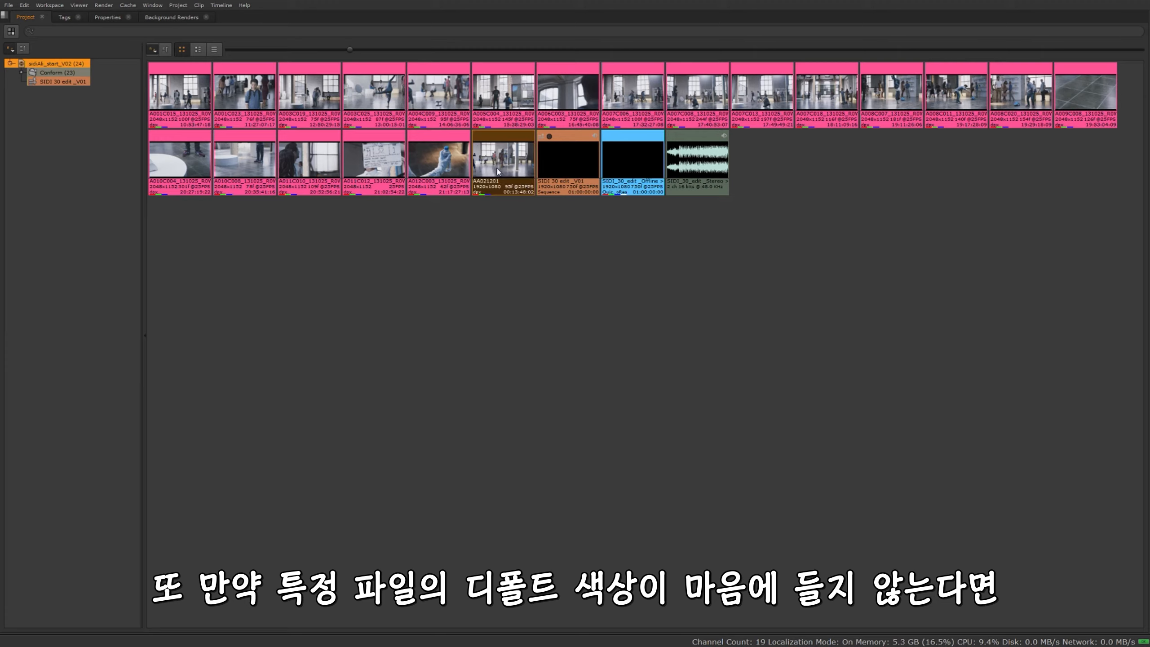
right_click(498, 171)
mouse_move(529, 262)
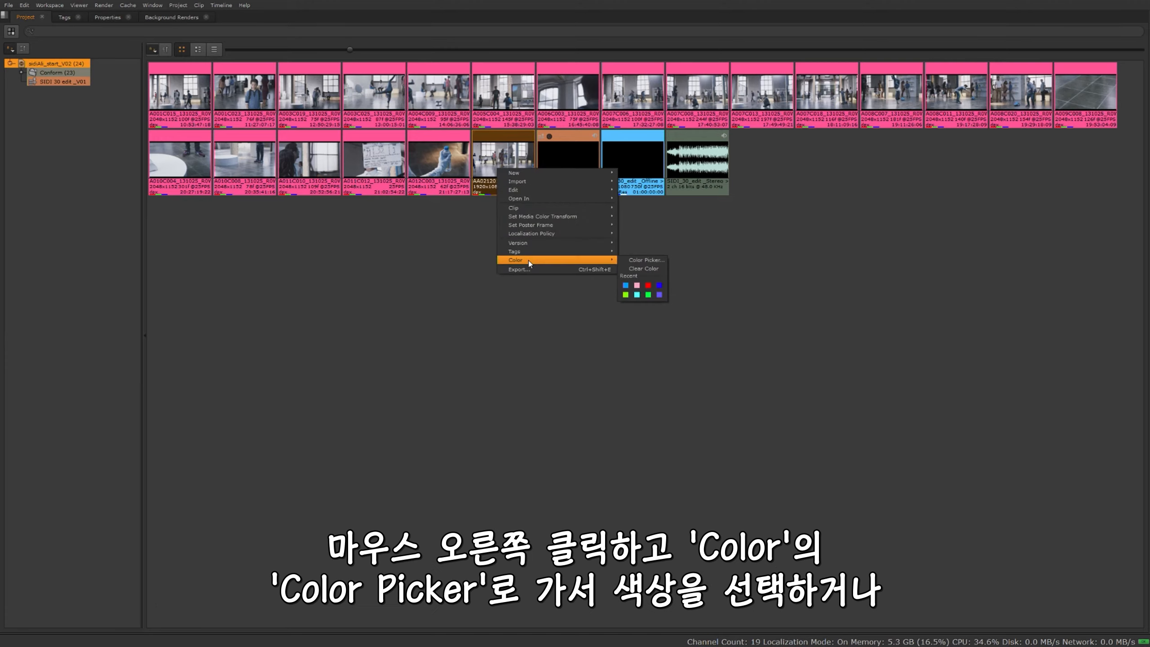
click(645, 260)
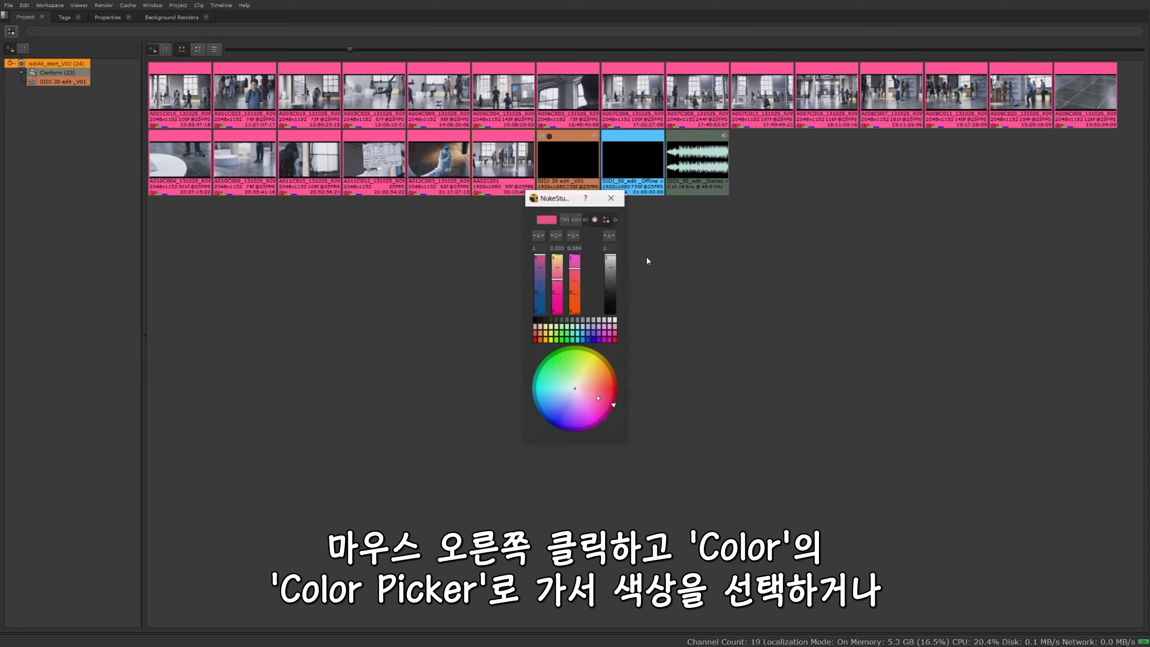
click(557, 333)
click(611, 197)
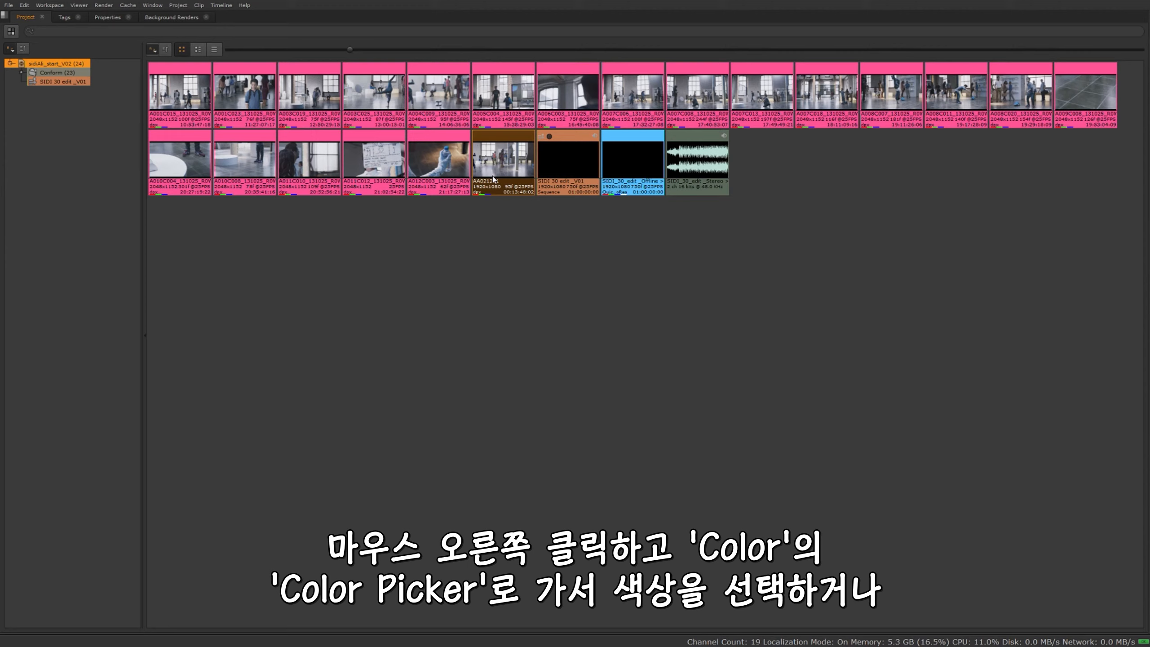
Step: Give the A012C003 clip the cyan recent color
right_click(458, 177)
mouse_move(500, 265)
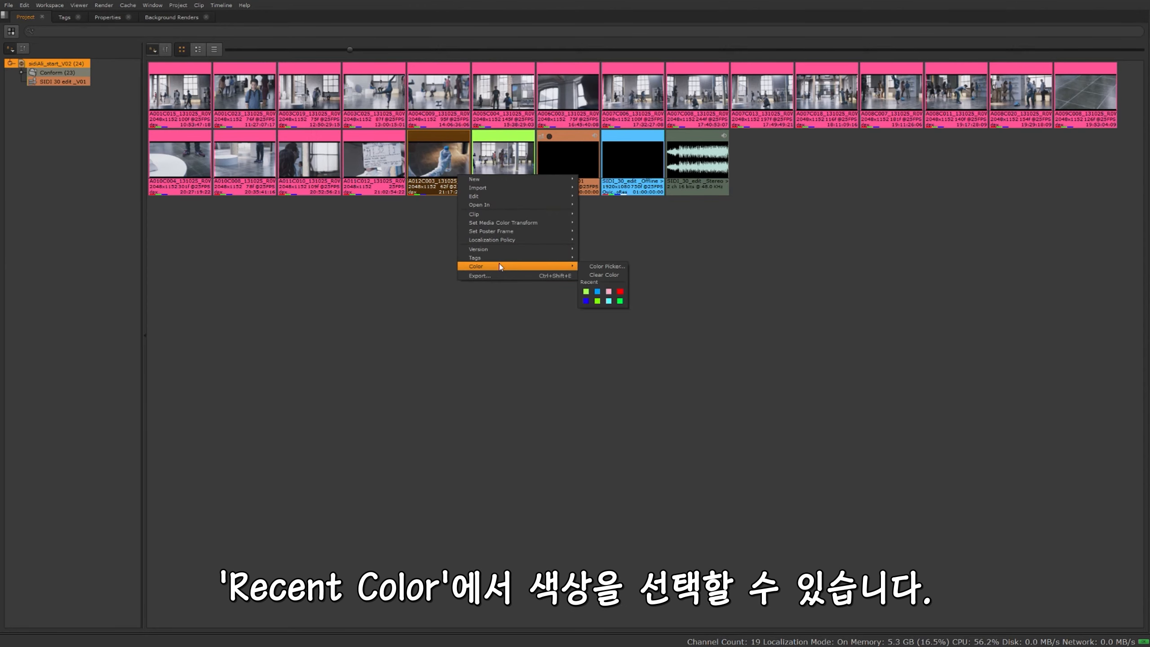
click(609, 301)
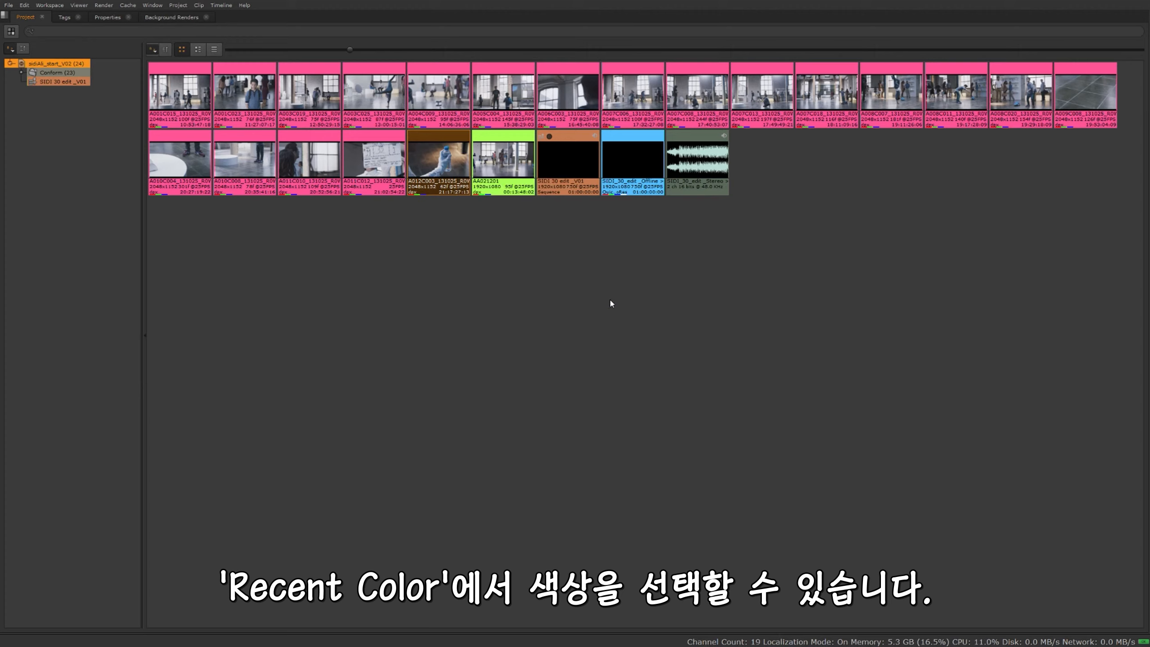
Step: Apply the dark blue recent color to the four clips from A007C018 to A008C020 and to the clips A010C008 and A011C010
drag(1046, 152, 820, 95)
right_click(837, 92)
mouse_move(876, 182)
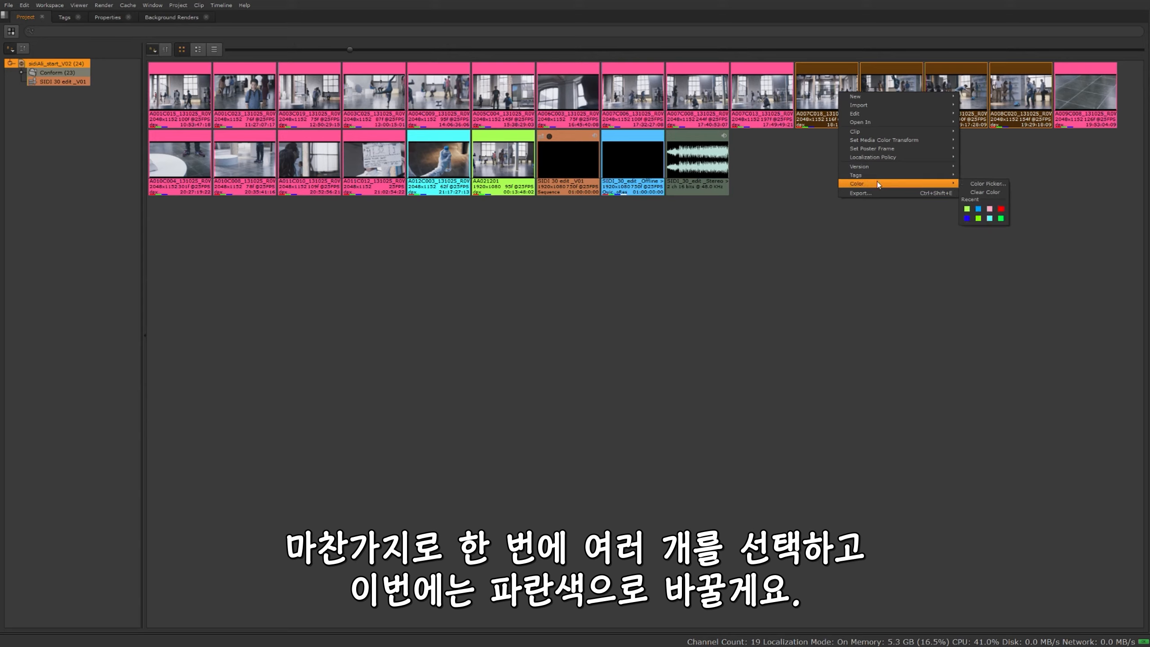
click(967, 219)
drag(327, 235, 239, 150)
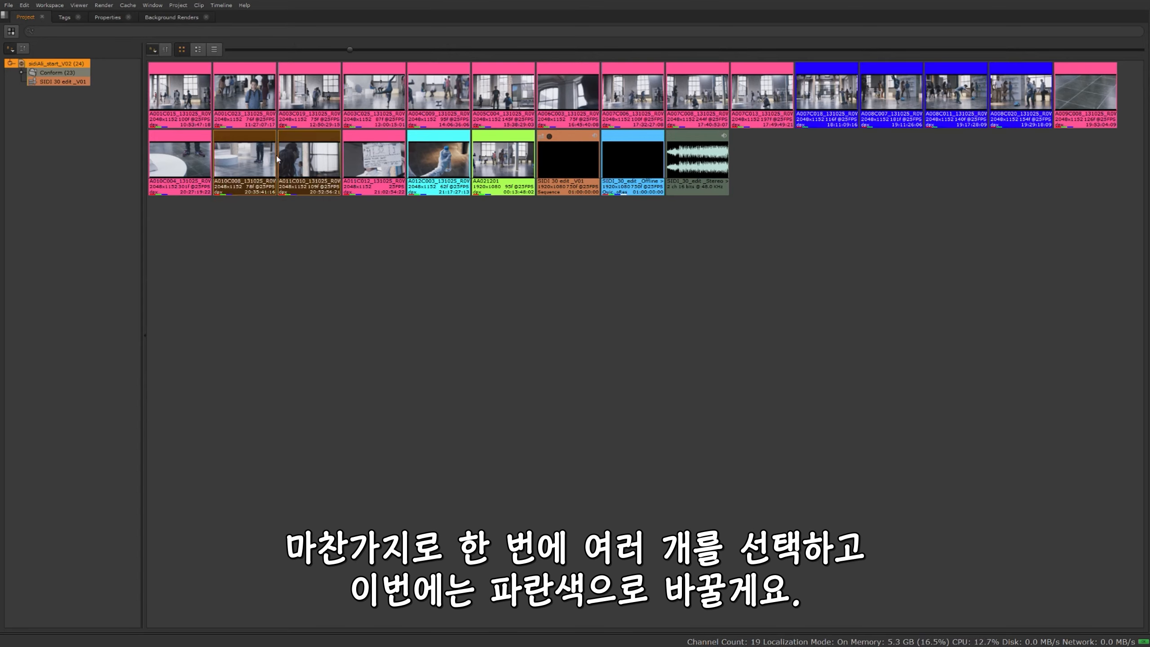
right_click(291, 164)
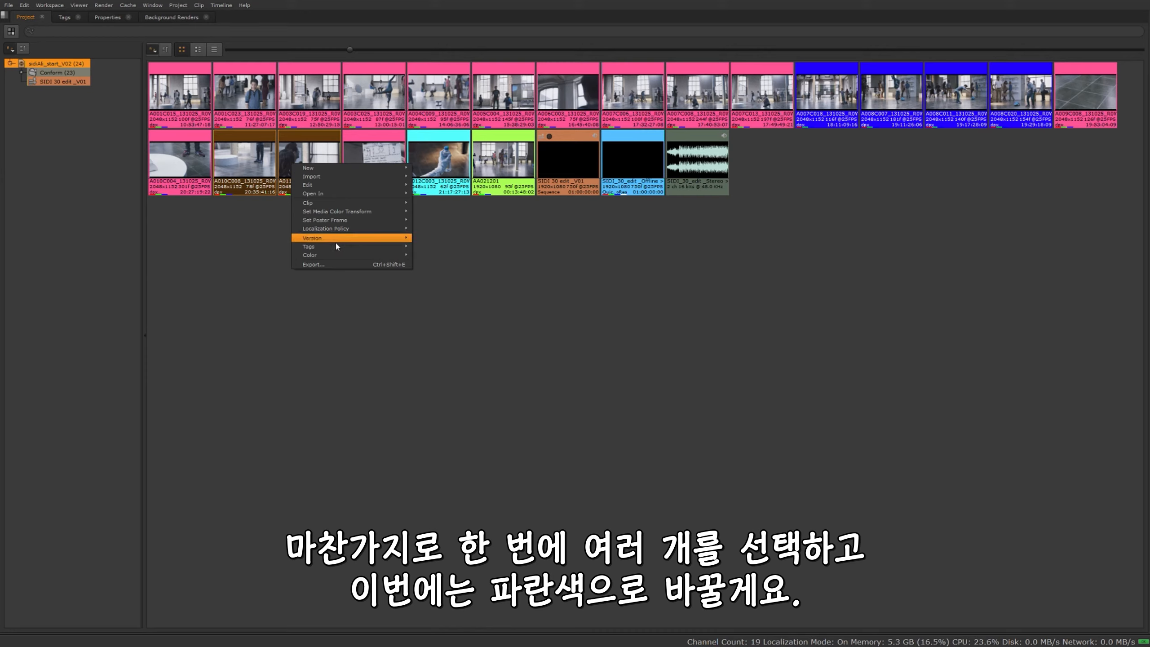
mouse_move(407, 255)
click(420, 290)
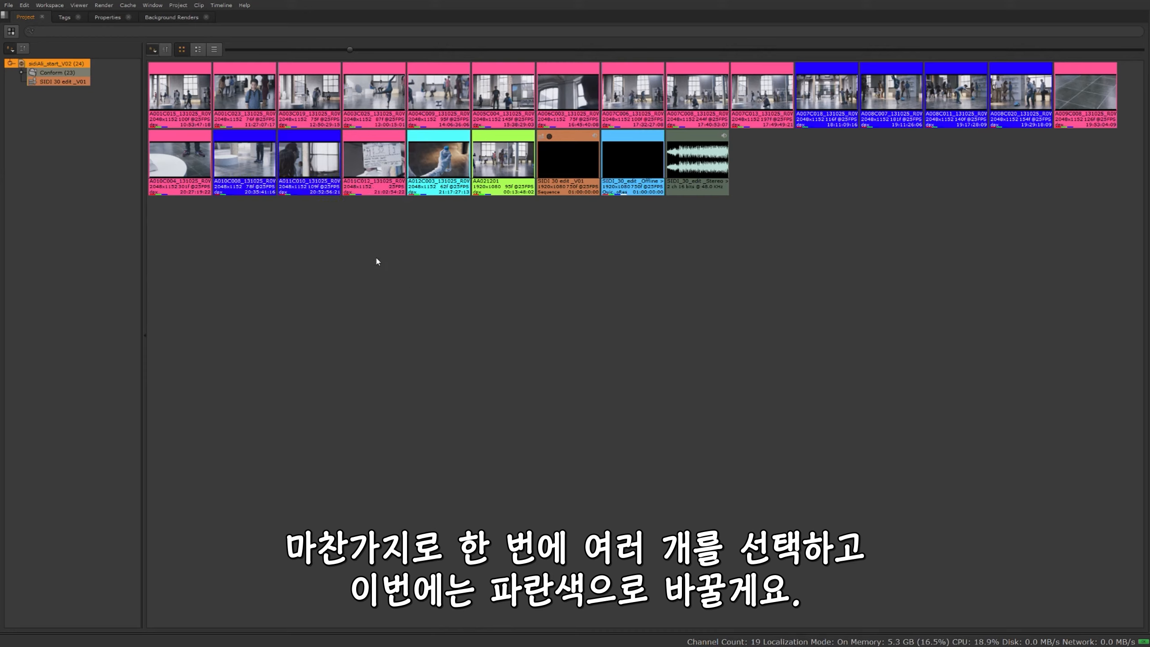
Step: Sort the project items by color and restore their previous order
click(153, 49)
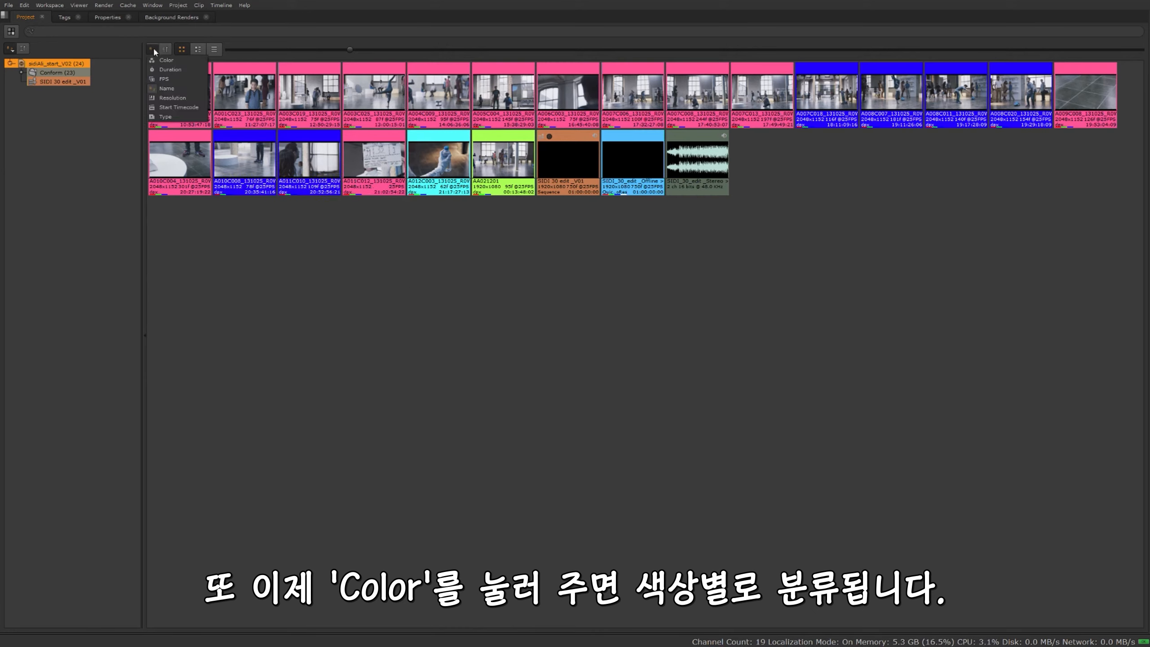
click(164, 60)
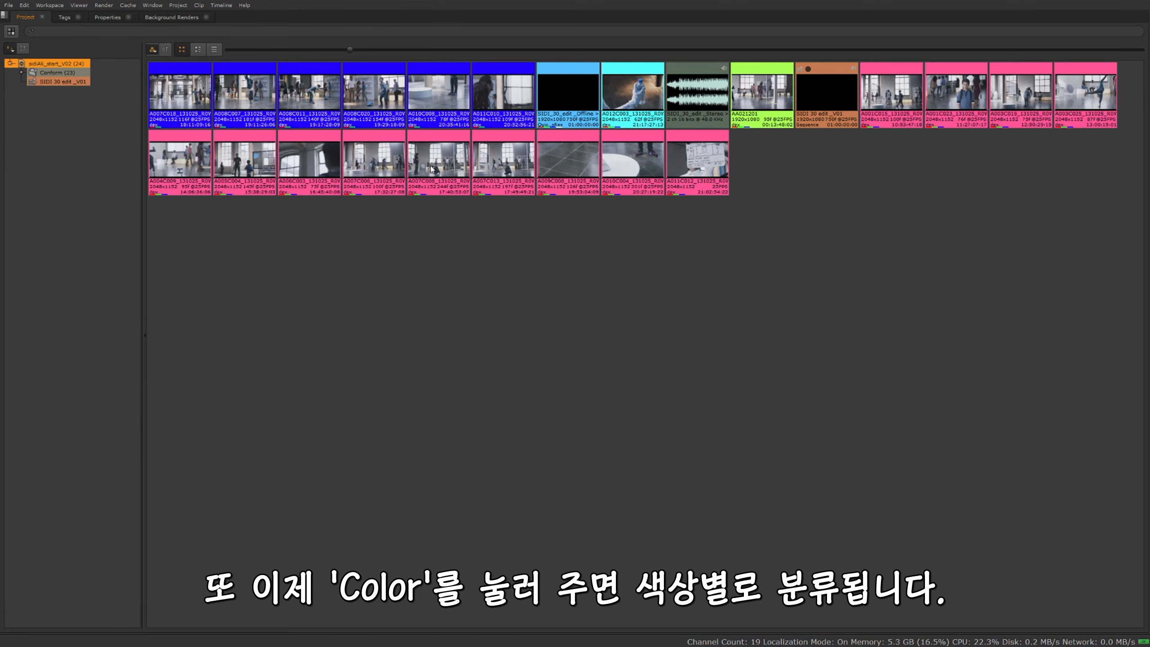
click(164, 51)
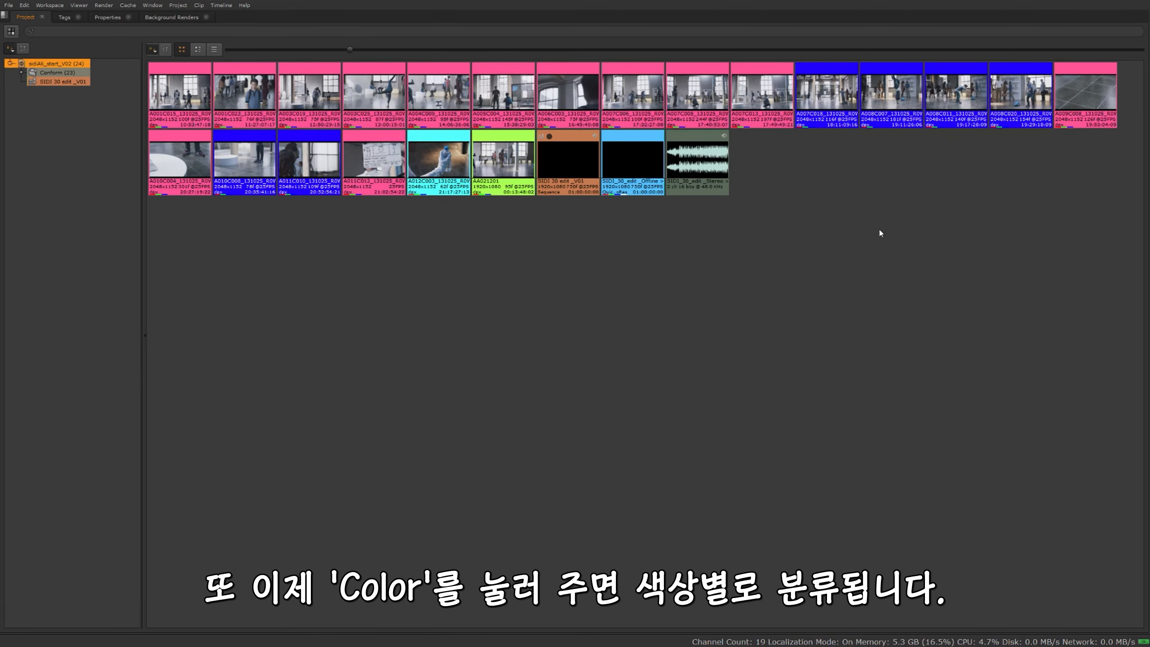
Step: Clear the custom colors of all clips in the project
drag(1081, 238, 192, 87)
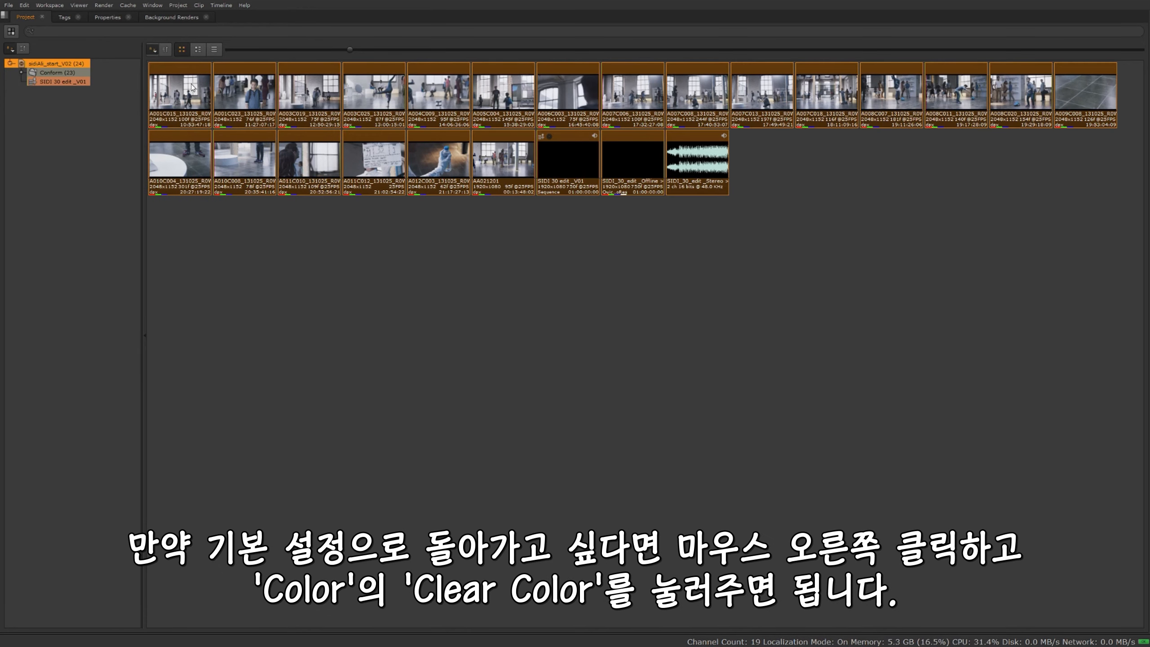
right_click(337, 110)
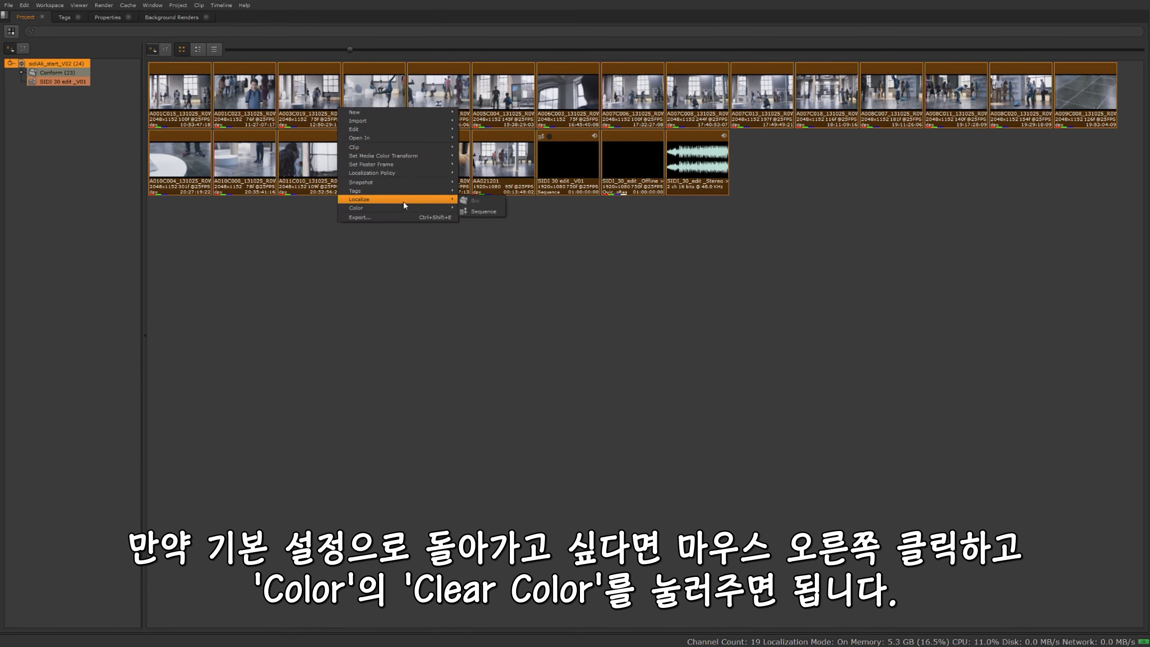
mouse_move(408, 208)
click(496, 218)
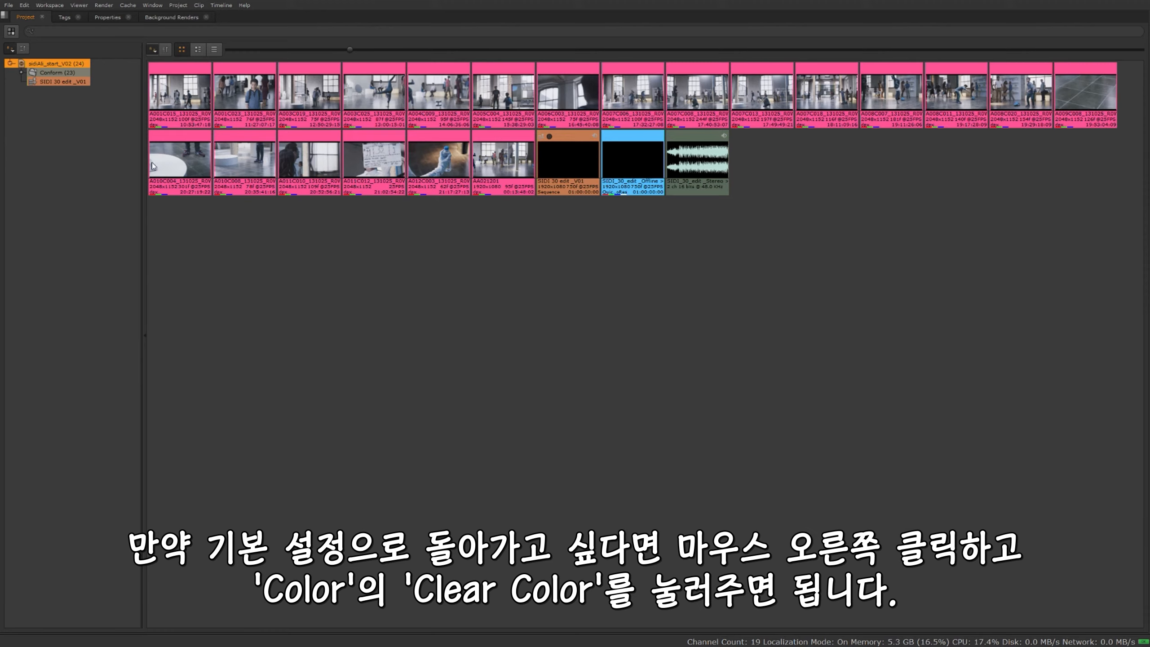
Step: Expand the Conform bin, give the 02_Footage bin the green recent color, and reselect the project root
click(22, 72)
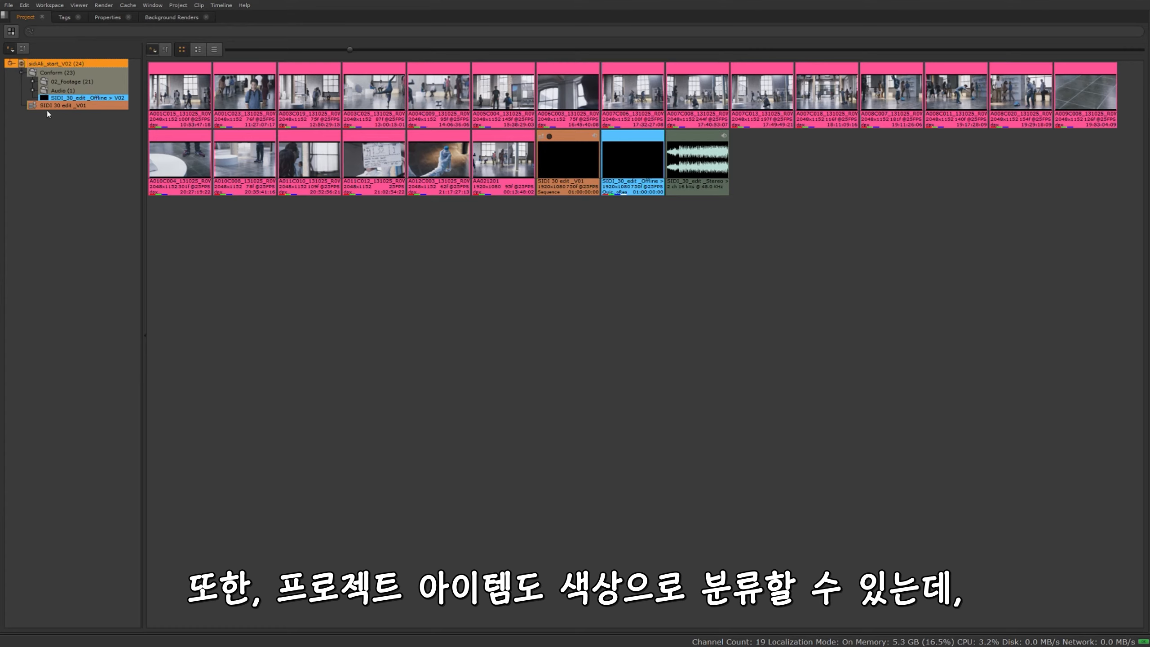
click(66, 83)
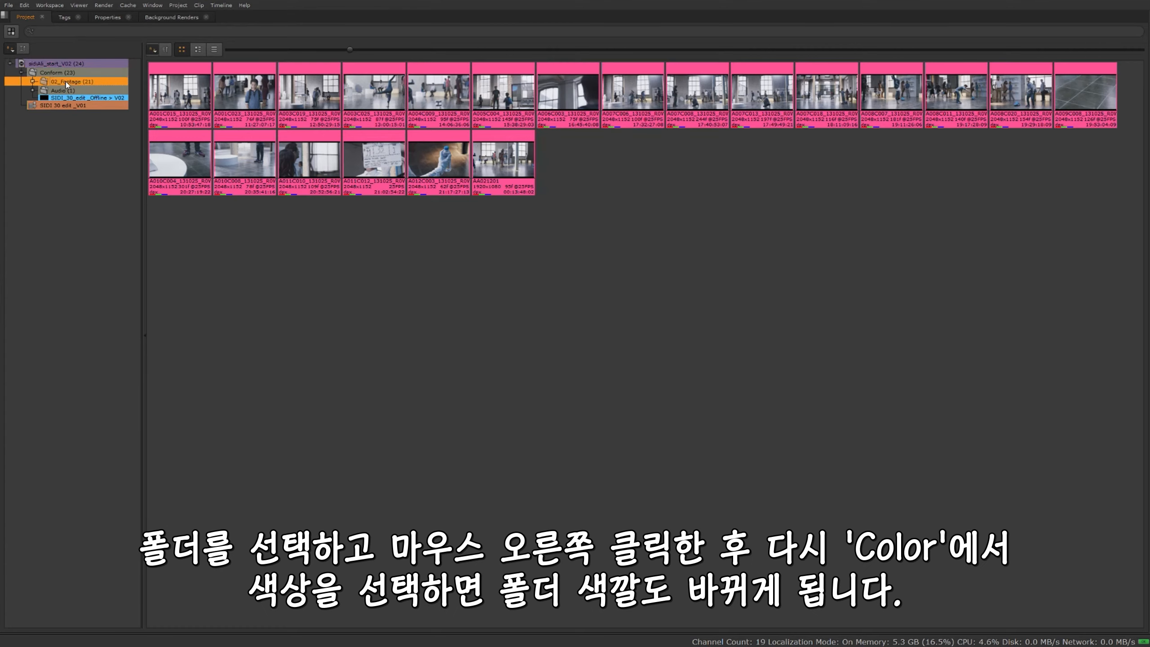
right_click(66, 84)
mouse_move(144, 138)
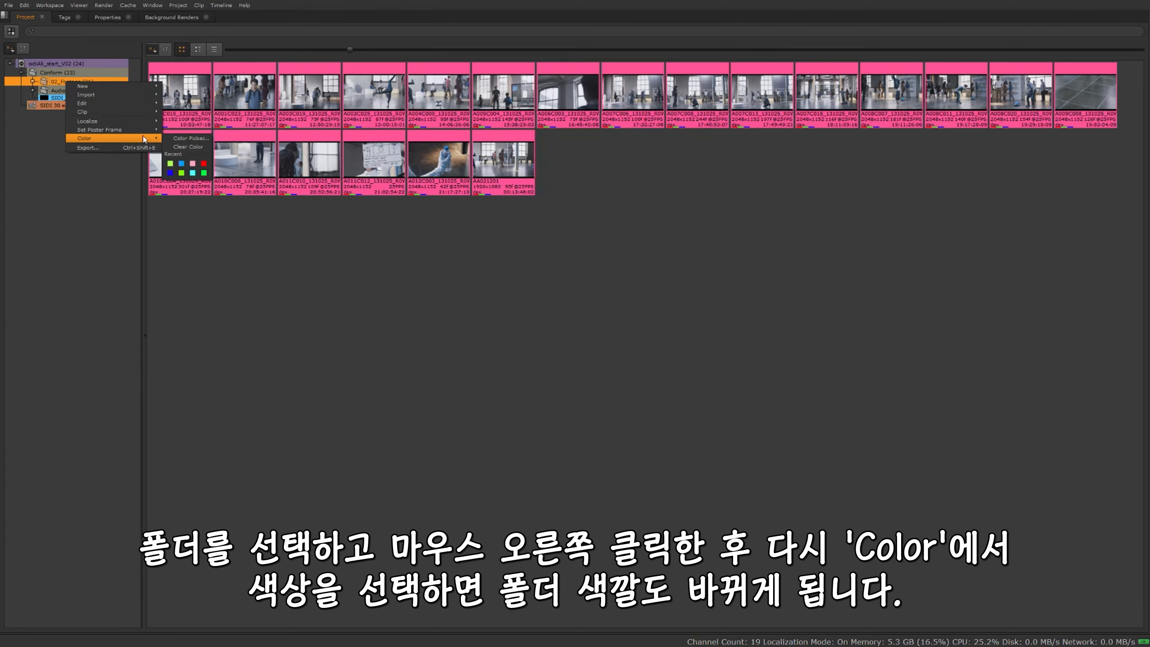
click(170, 173)
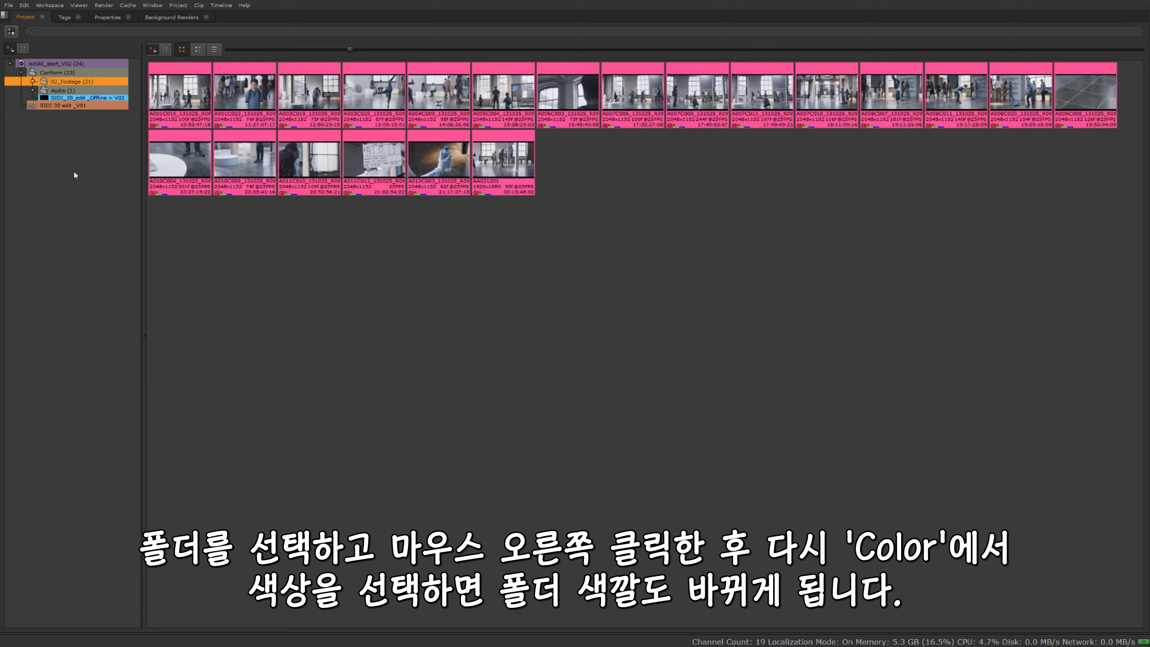
click(80, 91)
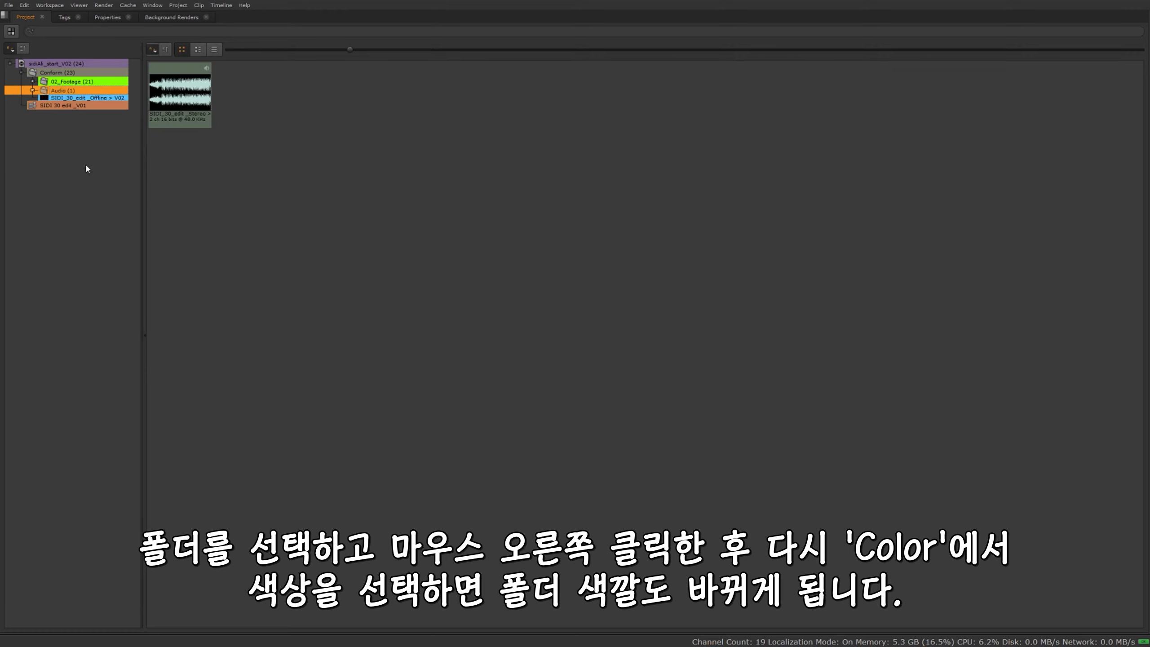
click(60, 65)
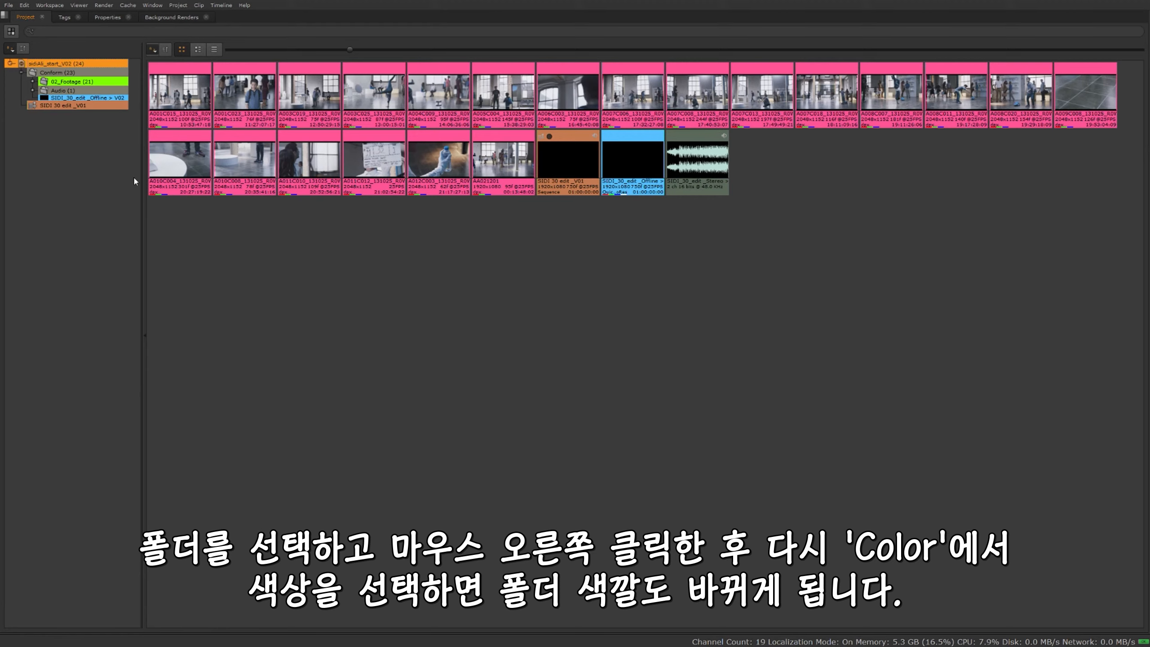
Step: Expand the 02_Footage, Audio and Graded bins and give the last bin inside Graded the blue recent color
click(32, 82)
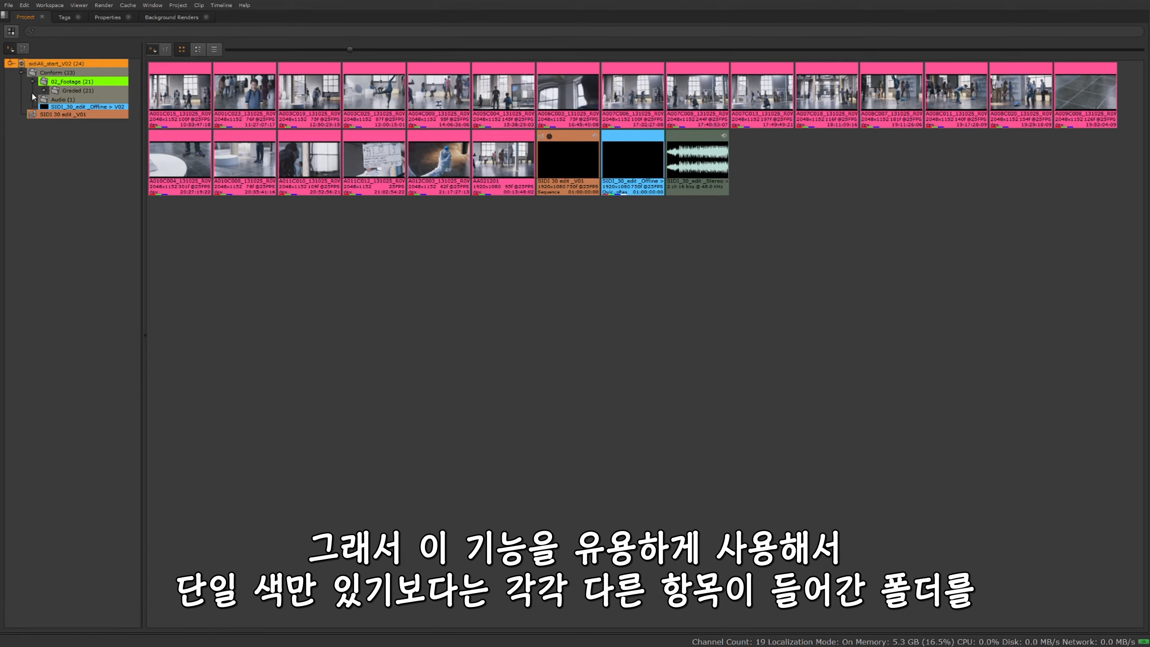
click(34, 99)
click(43, 90)
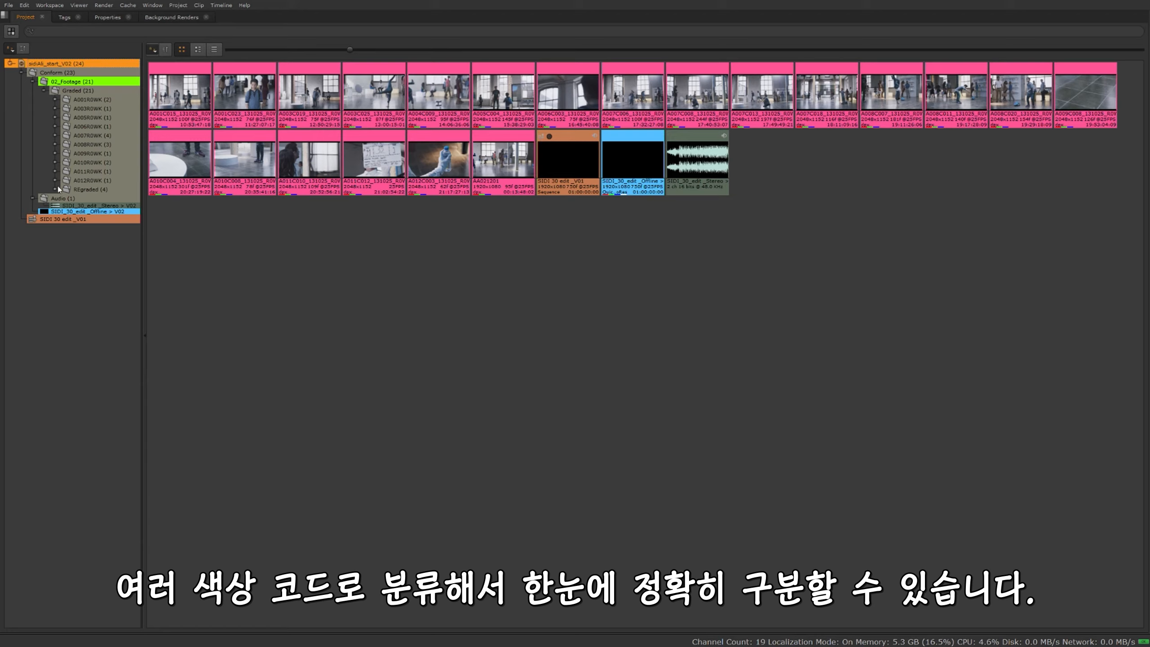
click(92, 186)
right_click(93, 188)
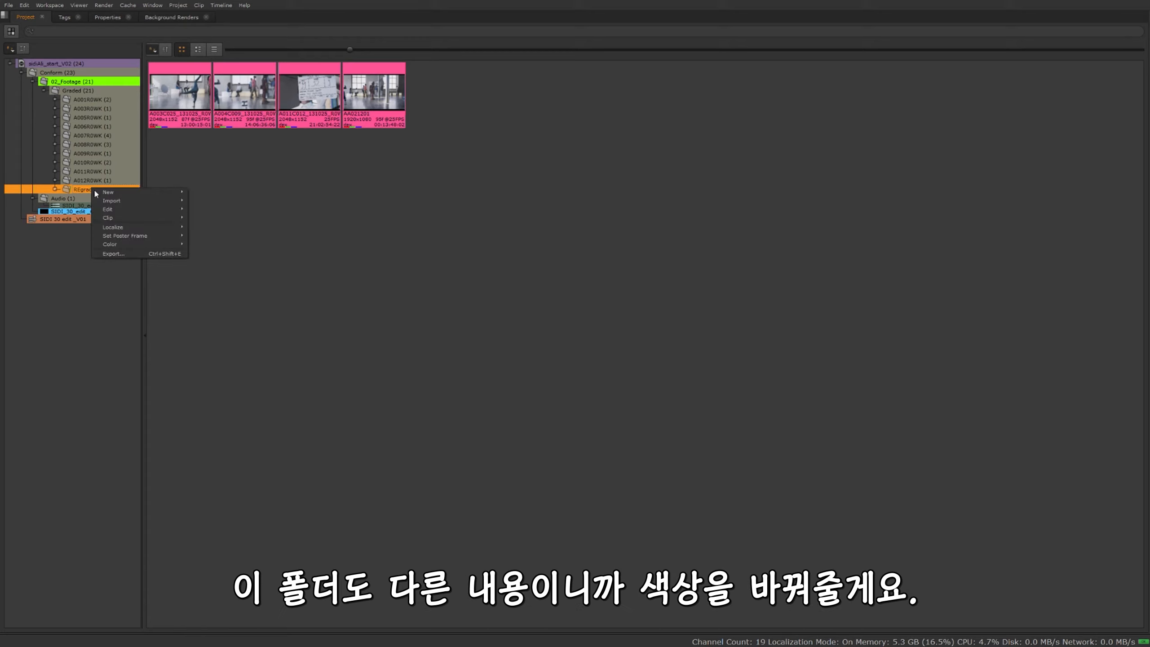
mouse_move(137, 245)
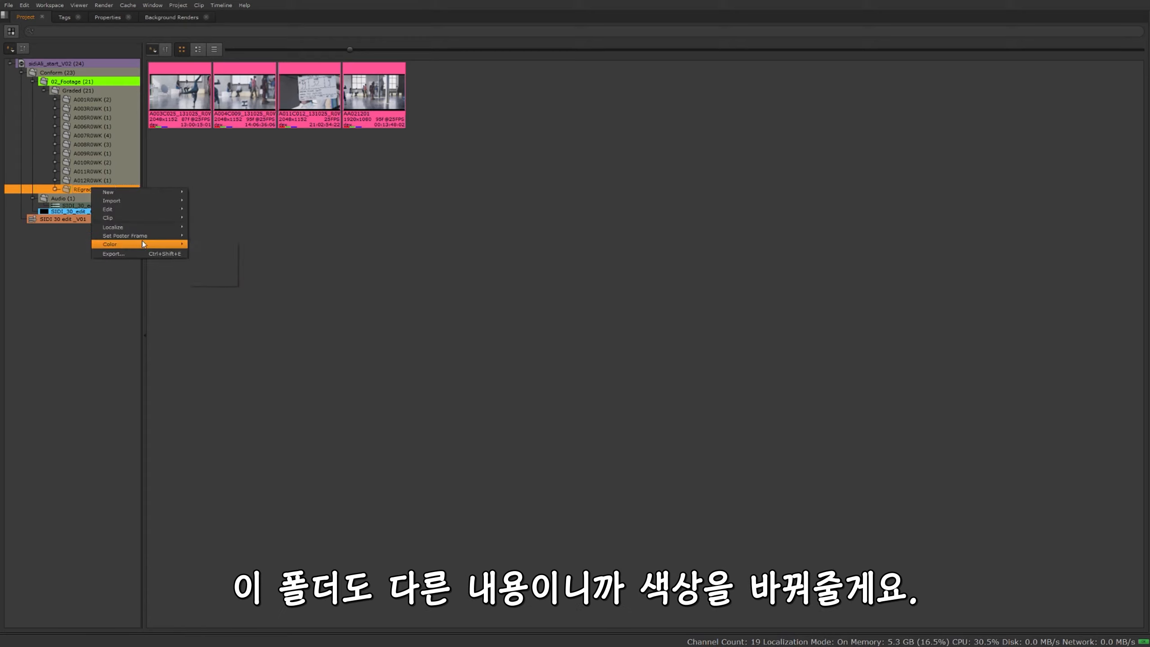
click(207, 270)
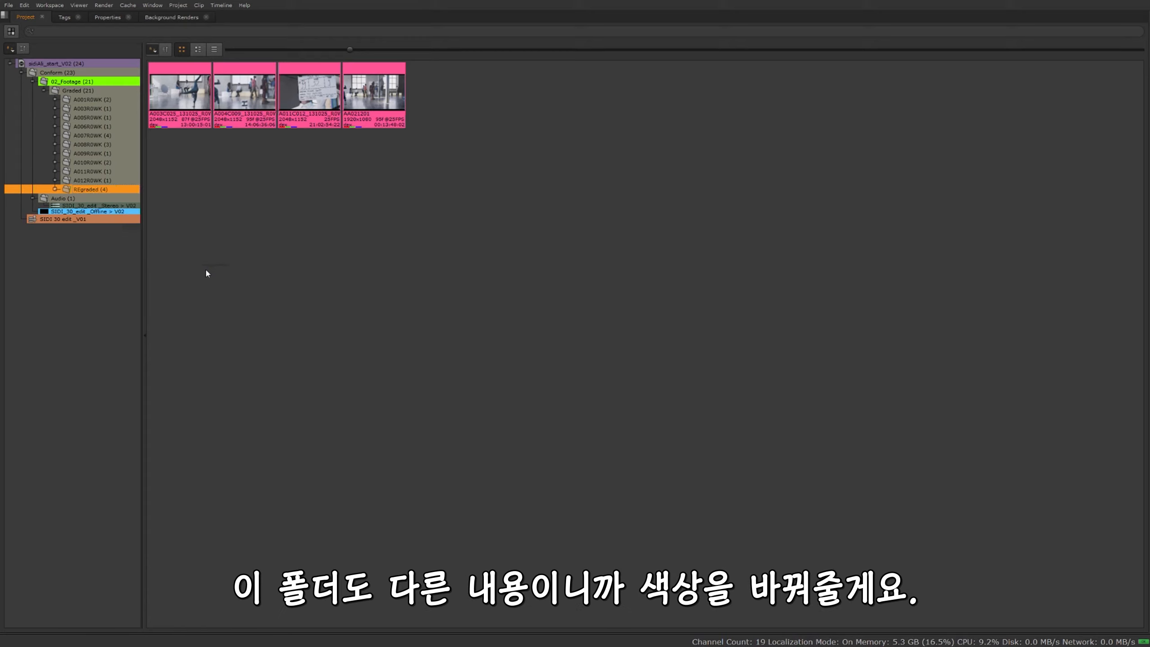
click(86, 180)
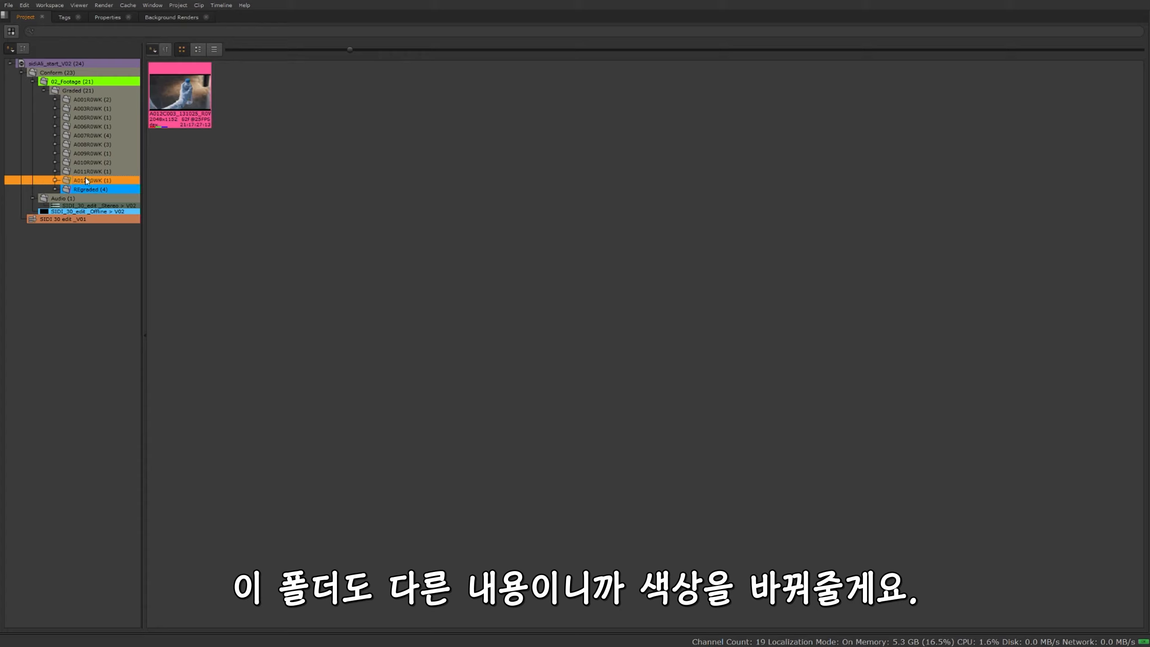
Step: Select the A008 bin and restore the project panel from full size to show the whole workspace
click(40, 145)
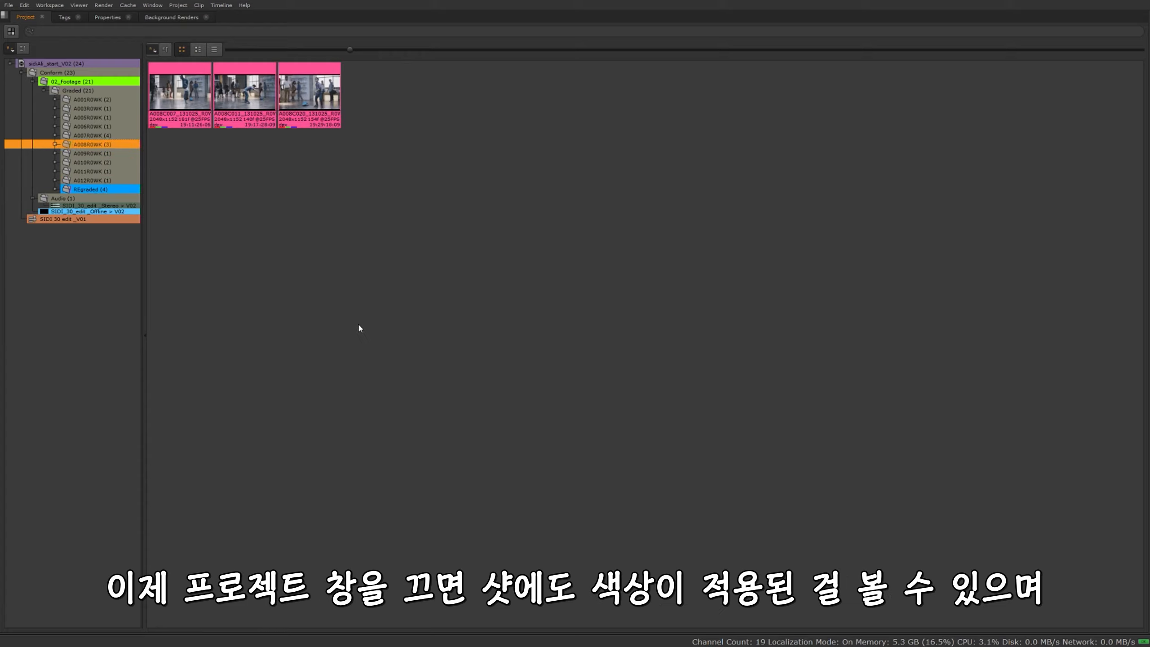
key(space)
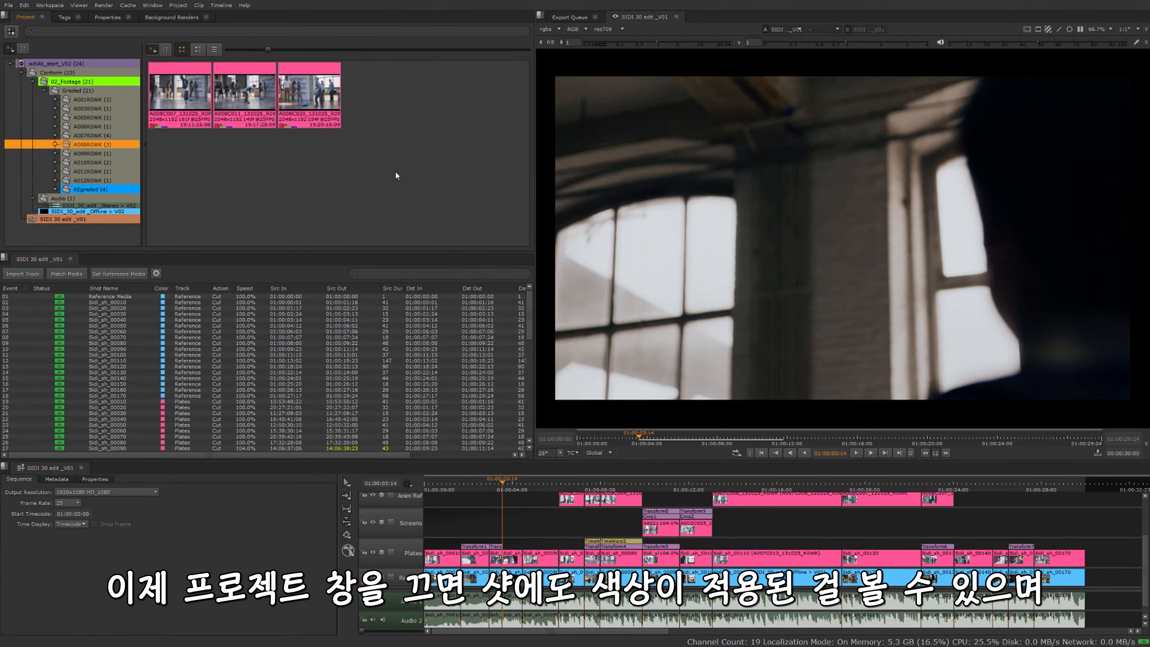
Step: Sort the shot spreadsheet by source in point and finally by color, so same-colored shots are grouped
scroll(388, 505, up, 1)
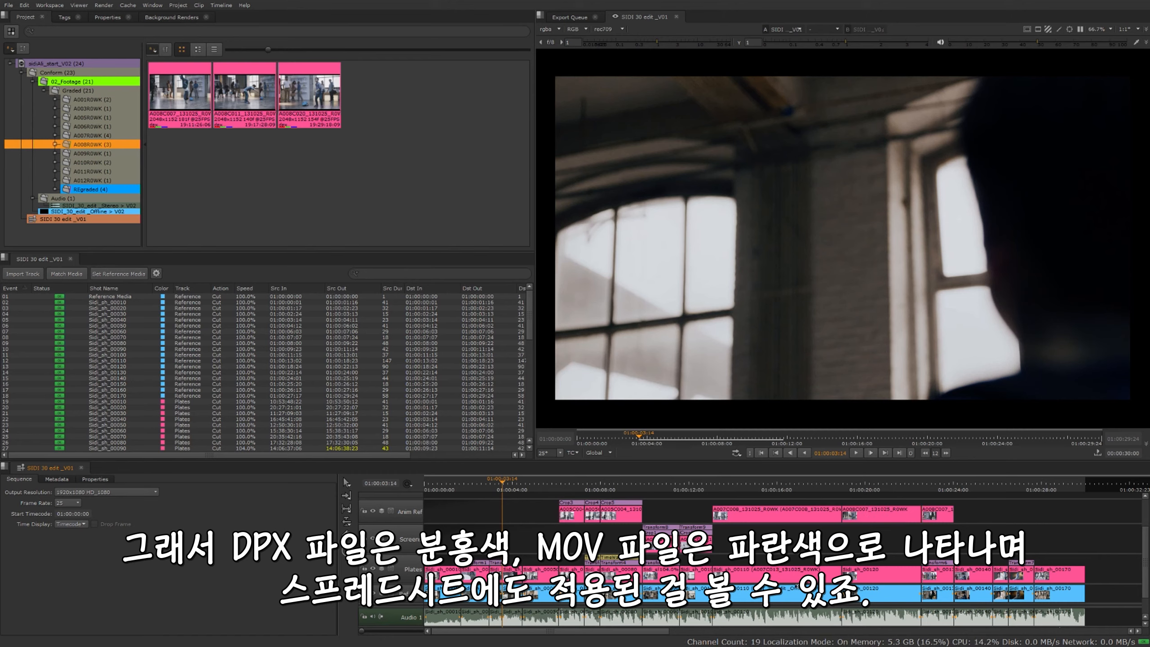
click(797, 589)
click(472, 536)
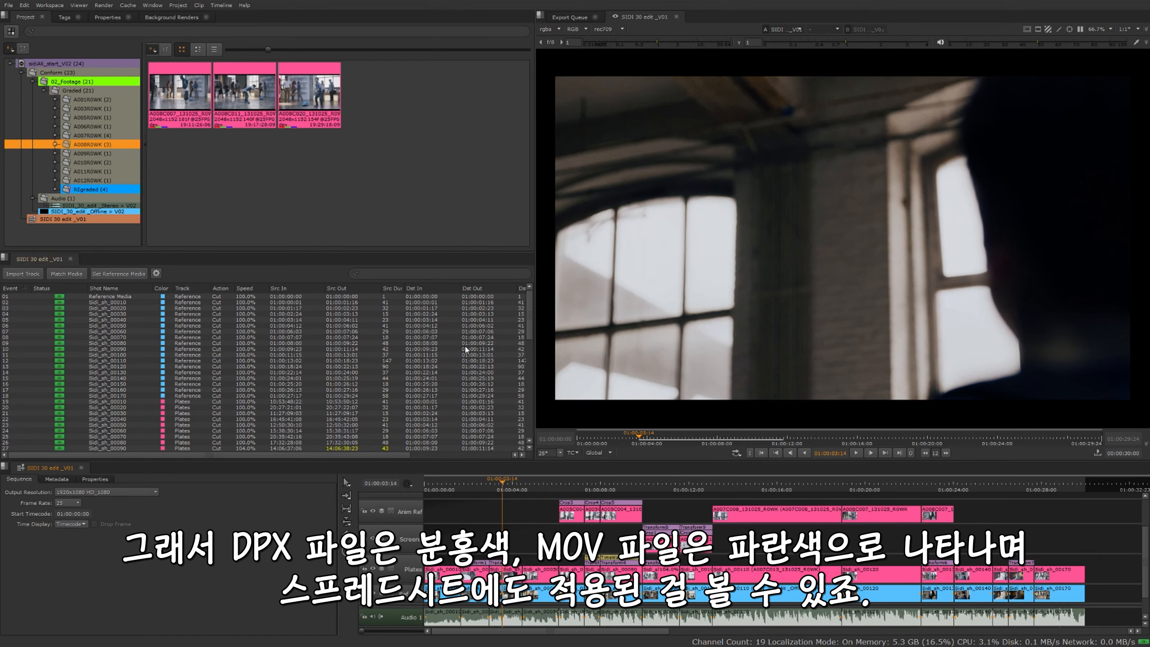
scroll(524, 340, down, 3)
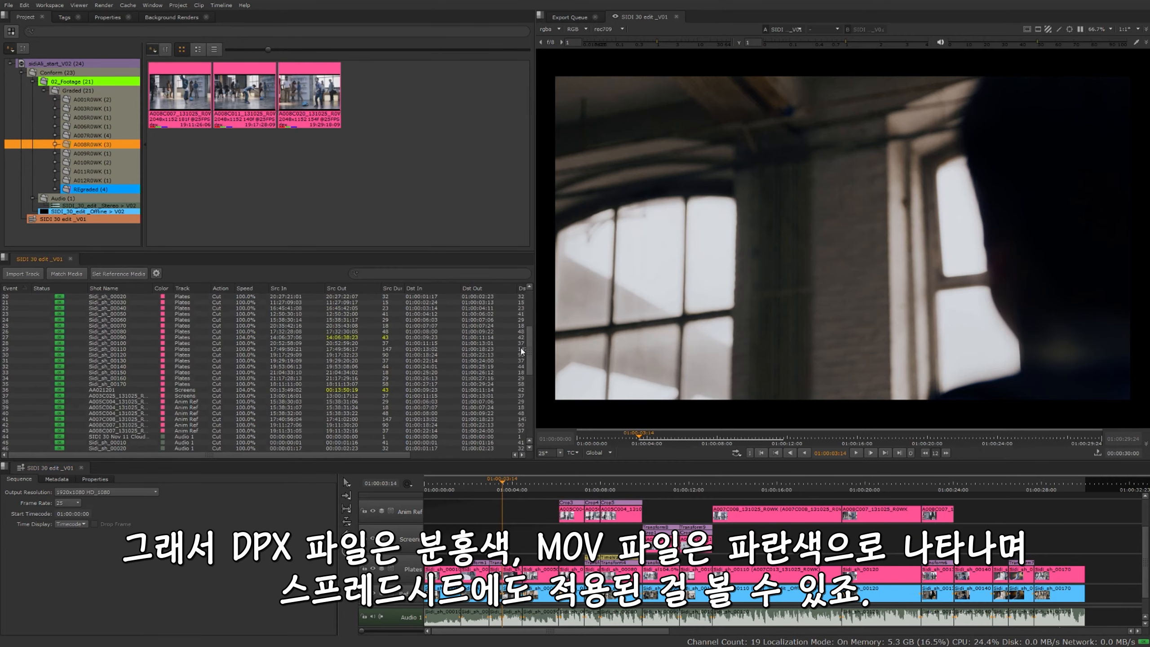
scroll(515, 319, up, 3)
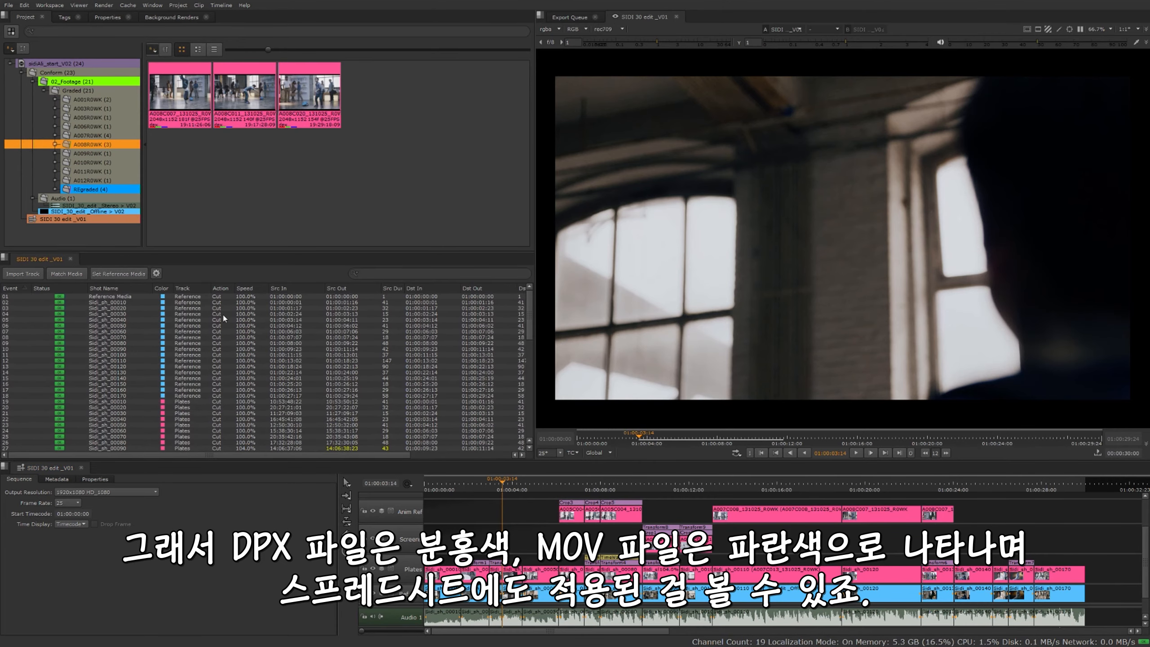
click(296, 288)
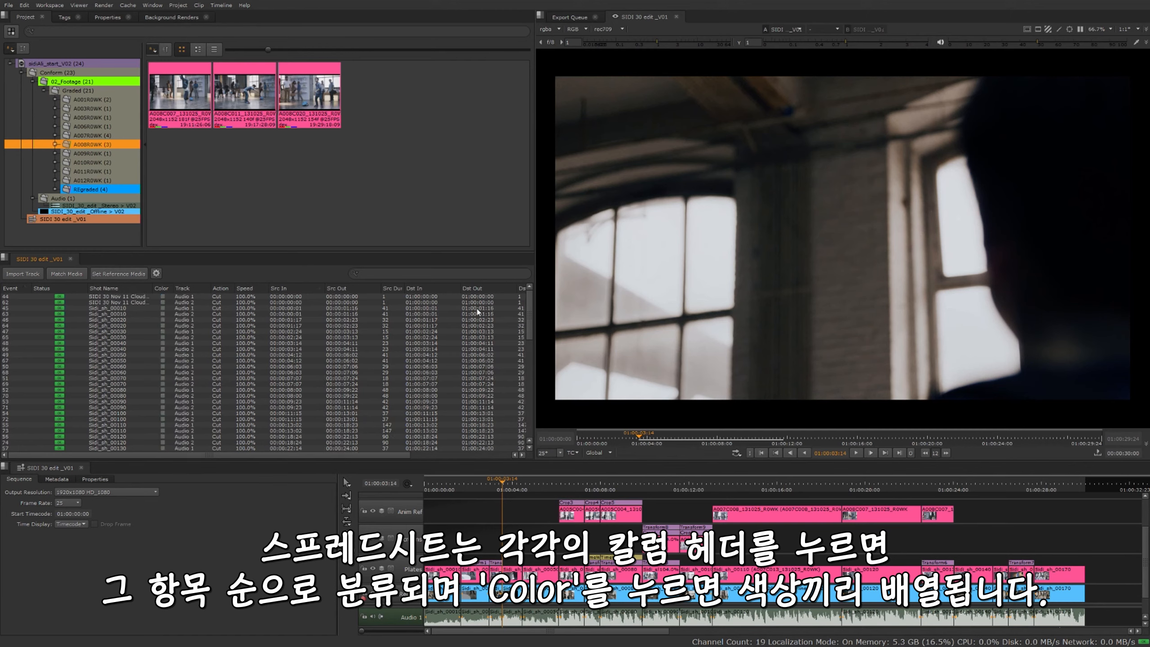
click(162, 289)
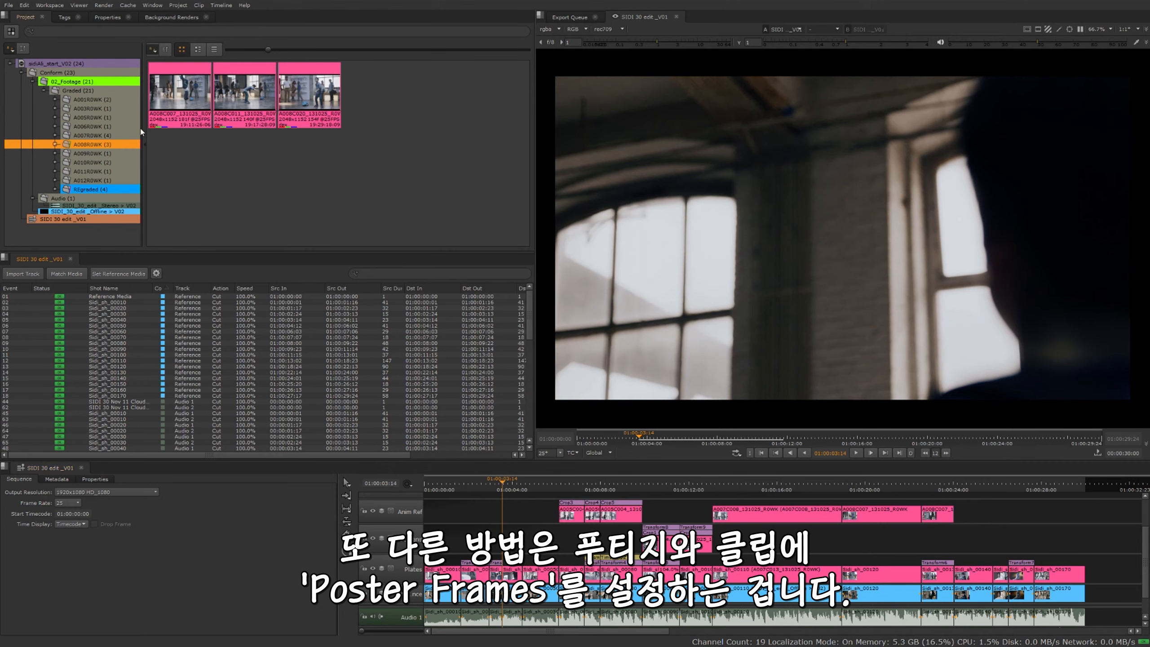
Step: Show the contents of the Conform bin and check the Poster Frame option in the project's general settings
click(51, 72)
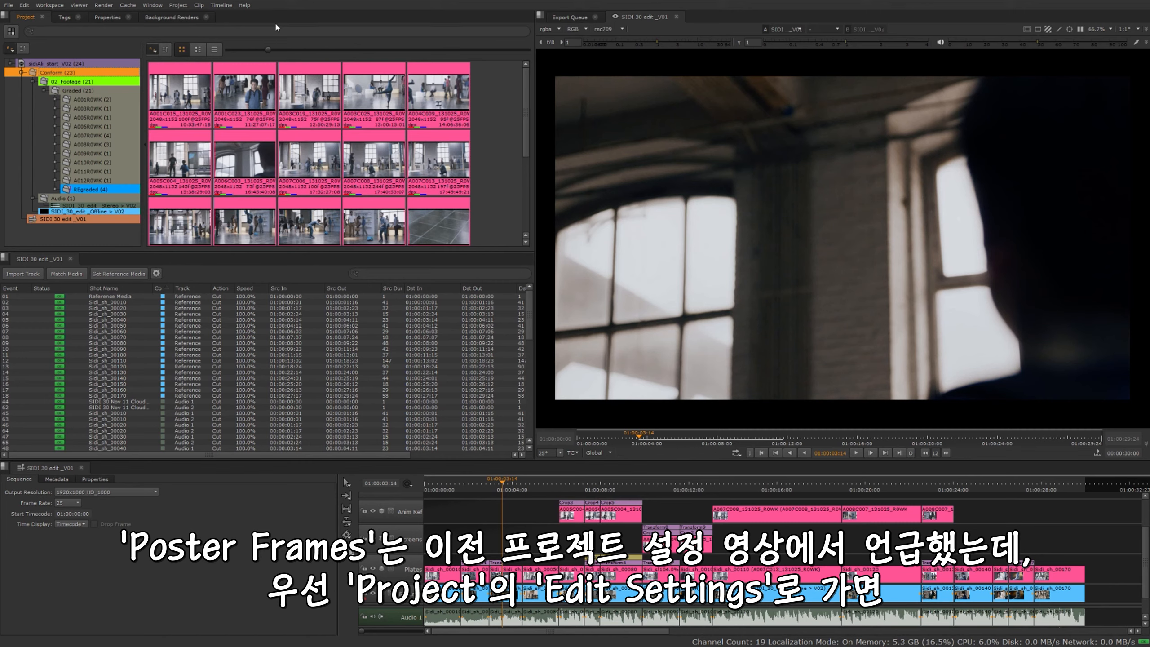
click(185, 6)
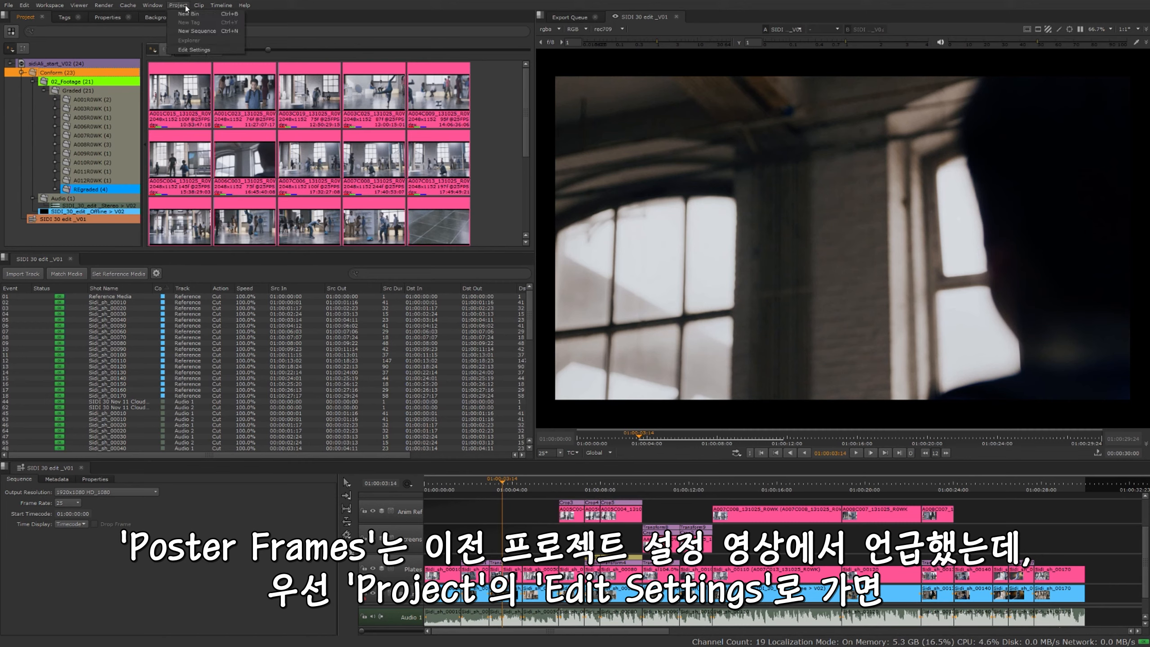
click(198, 49)
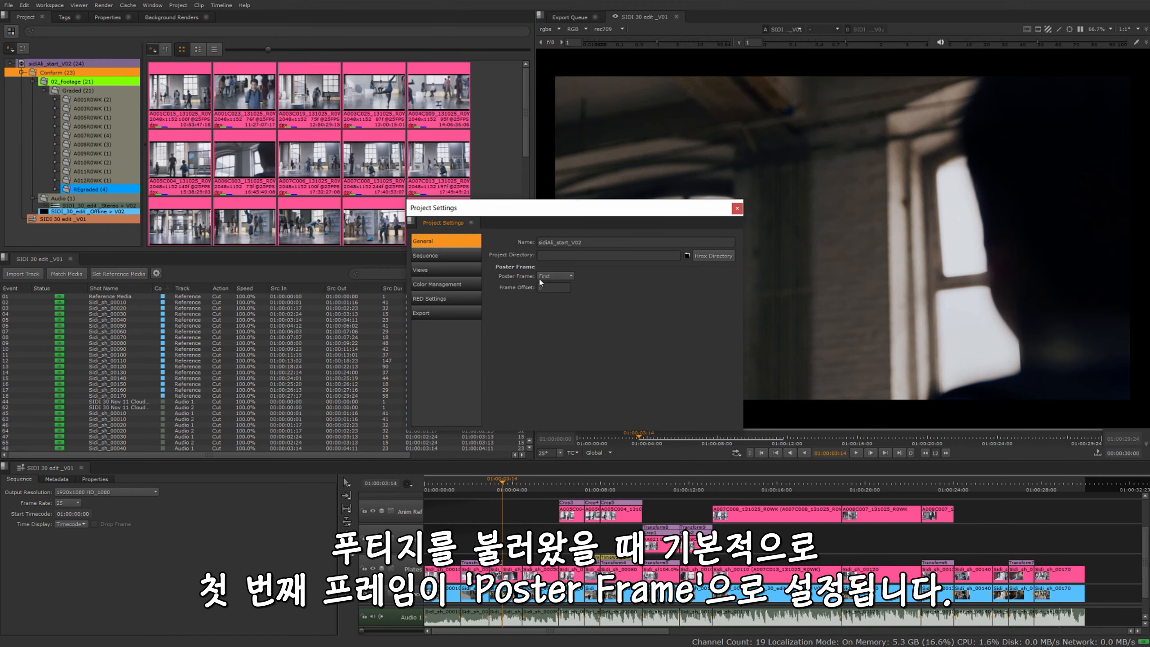
click(737, 209)
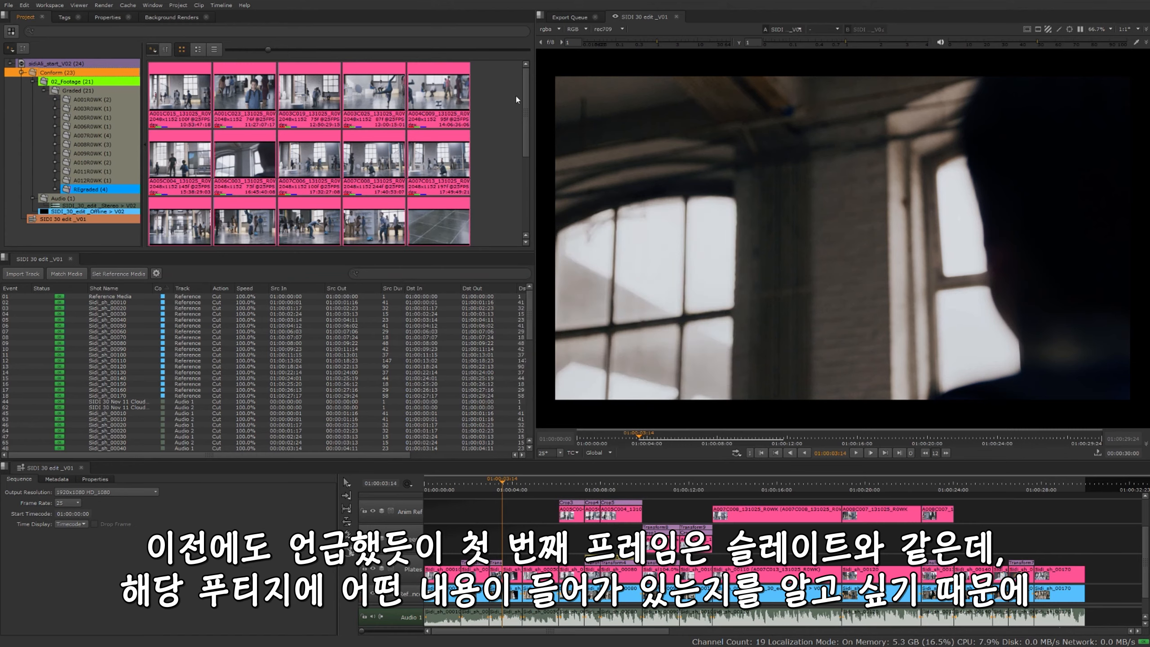
Step: Select the A008C020 and A009C008 clips in the Conform bin and set their poster frame to Middle
drag(528, 94, 529, 153)
scroll(340, 112, up, 2)
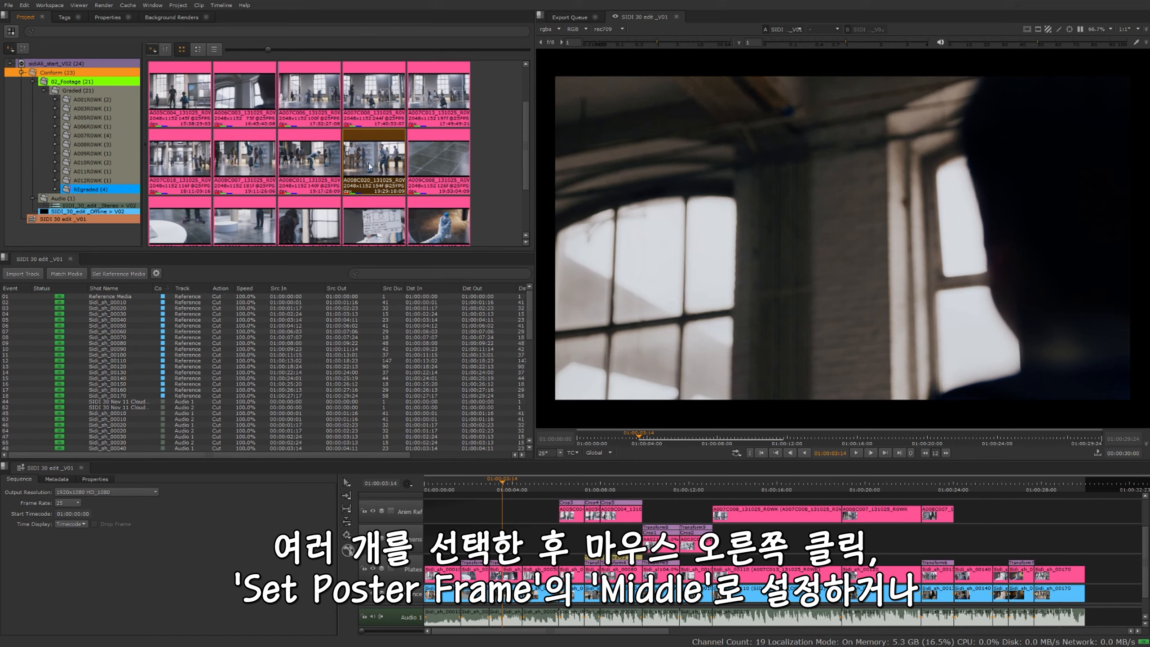
drag(473, 147, 365, 181)
right_click(365, 178)
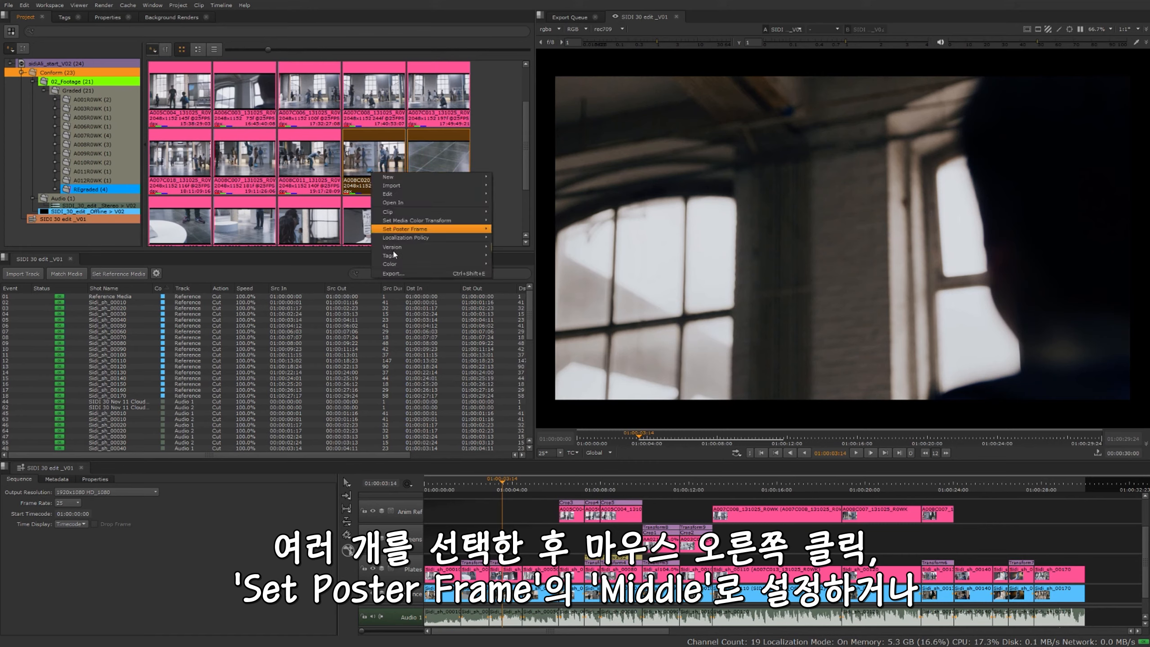
mouse_move(404, 232)
click(513, 239)
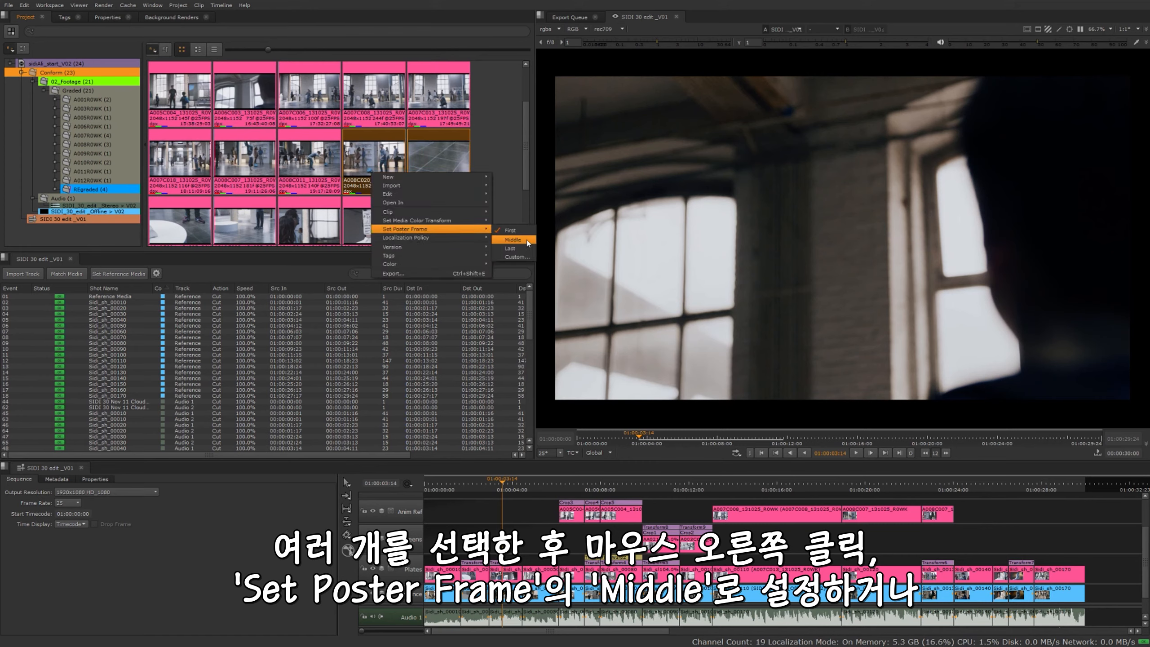
Step: Give the two selected clips a custom poster frame with a frame offset of 10
right_click(427, 160)
mouse_move(470, 219)
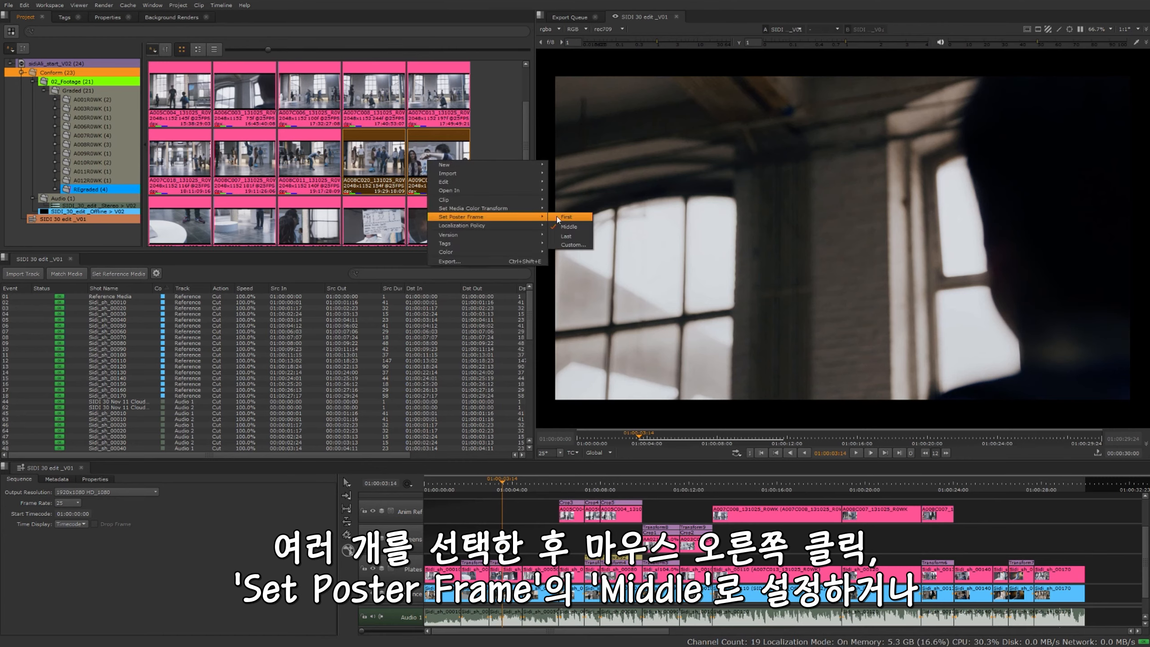
click(591, 245)
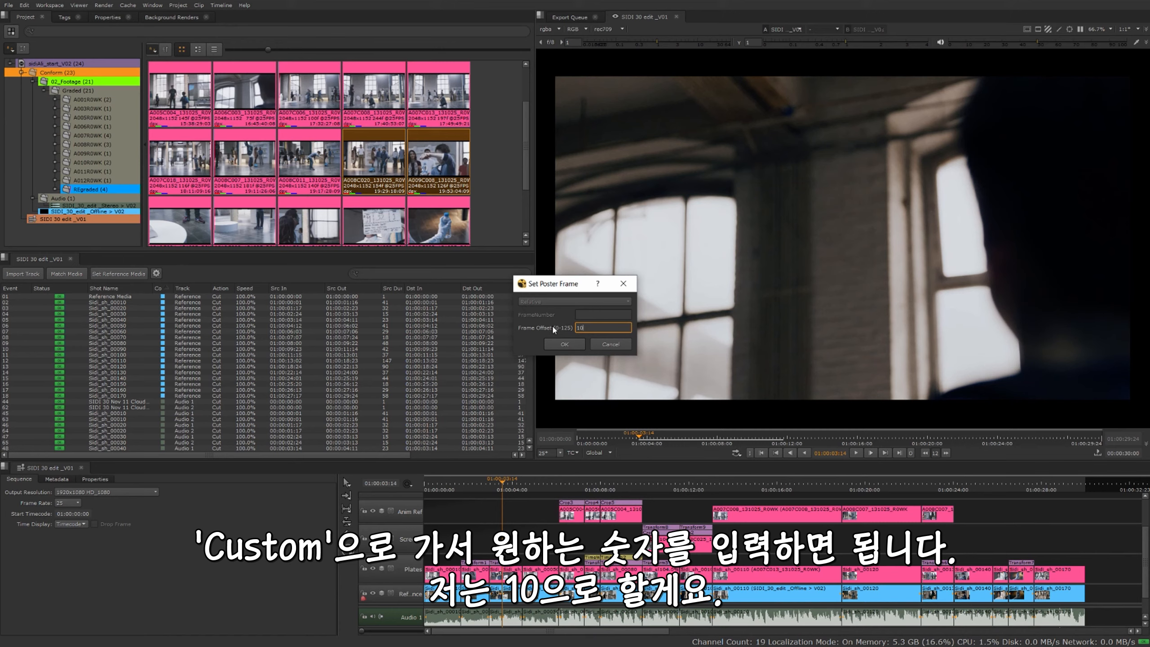
click(564, 344)
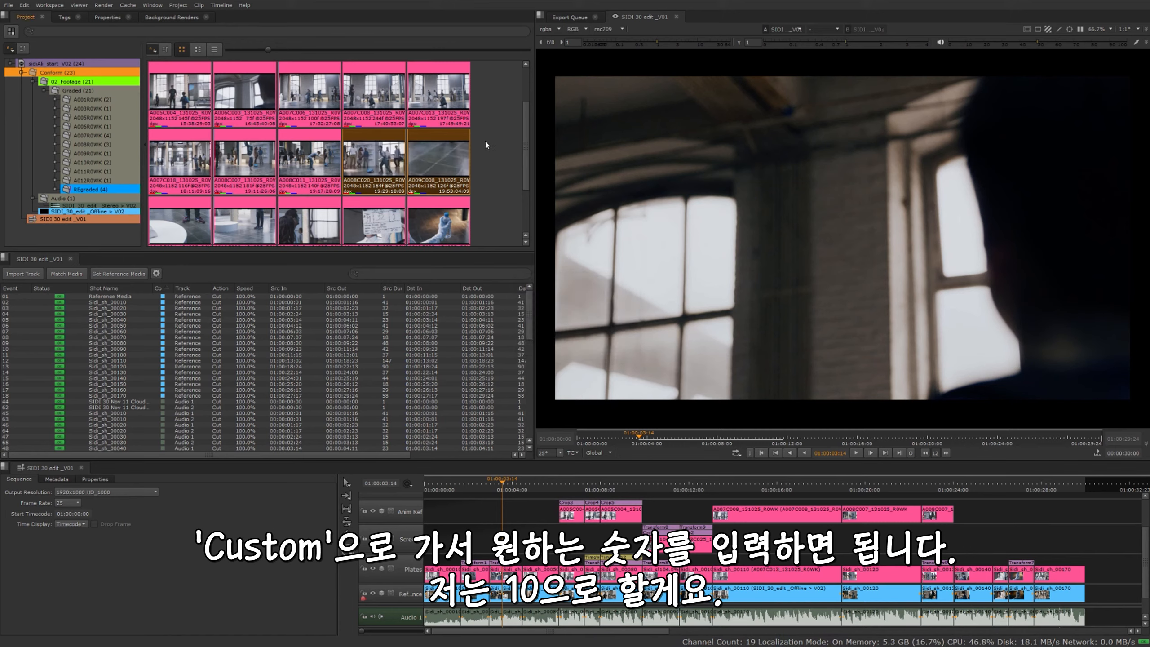
Step: Open the A009C008 clip in the viewer, set its frame at 19:53:07:18 as poster frame, and return to the project bin
click(462, 158)
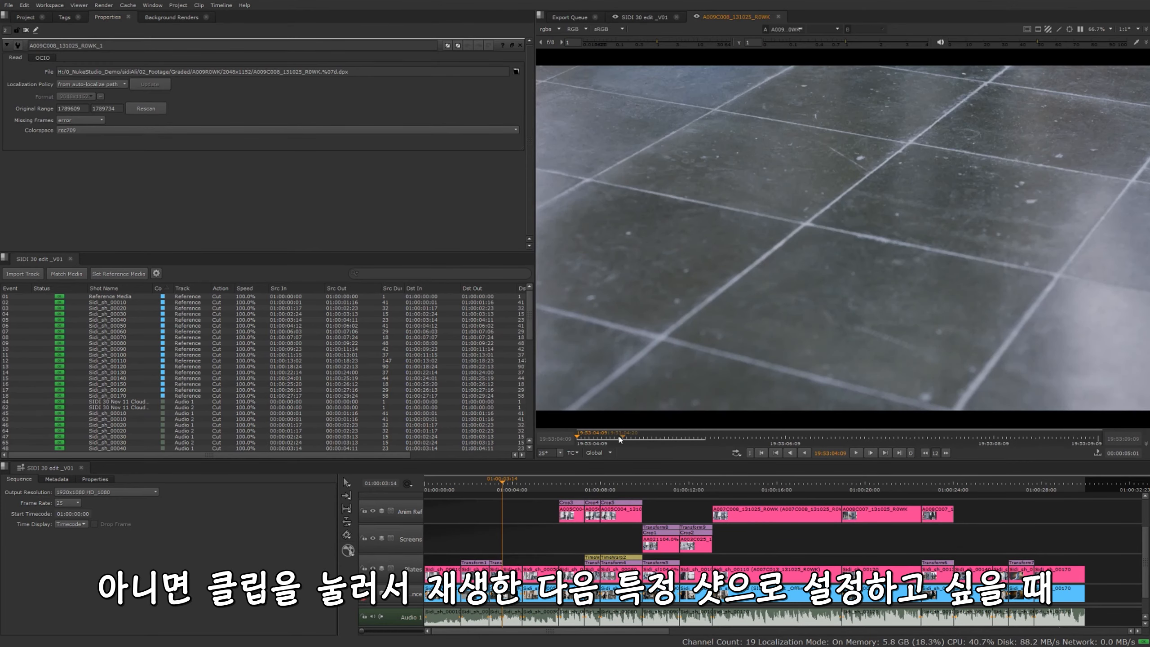
drag(624, 437, 926, 436)
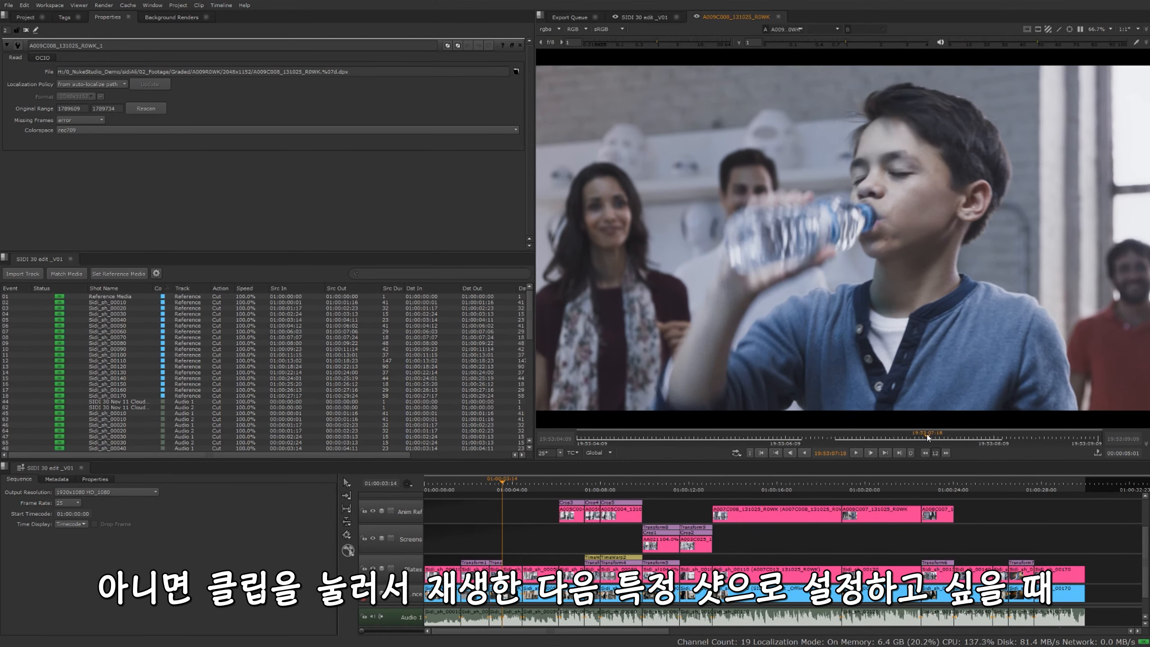
right_click(864, 244)
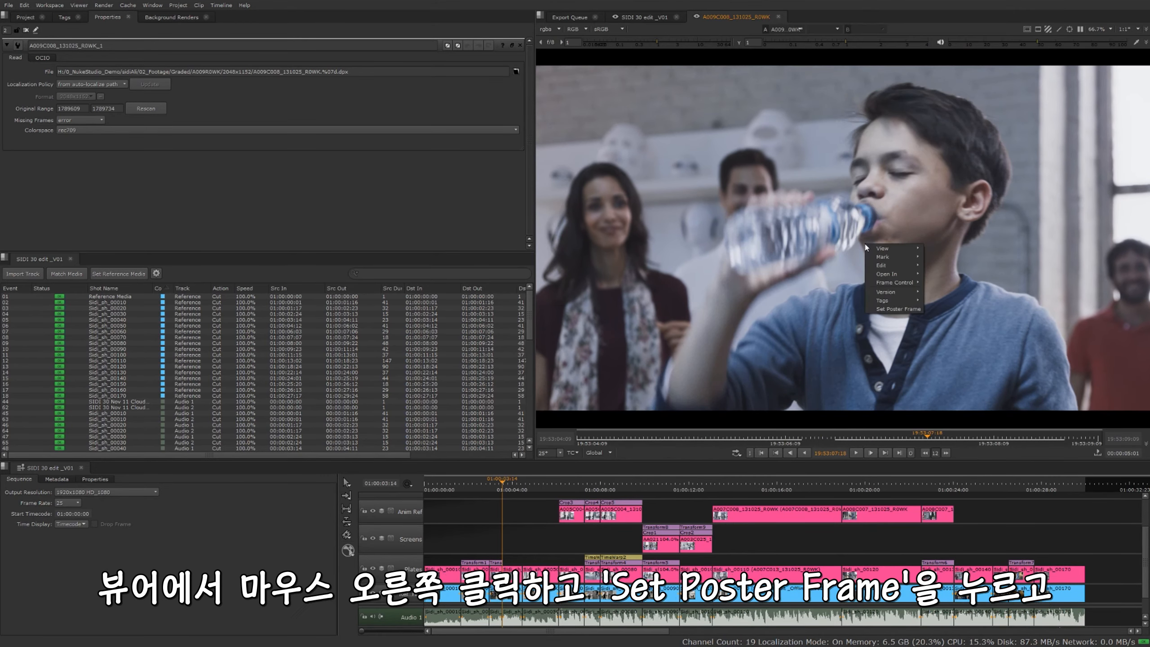
click(898, 309)
click(25, 17)
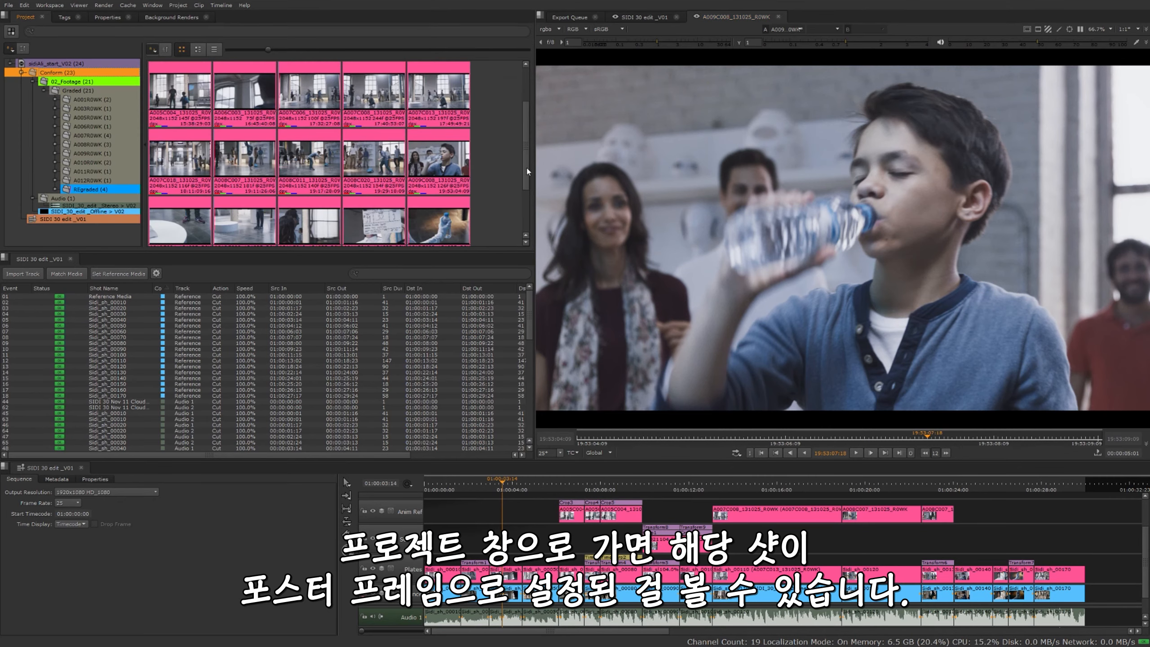
scroll(527, 164, down, 1)
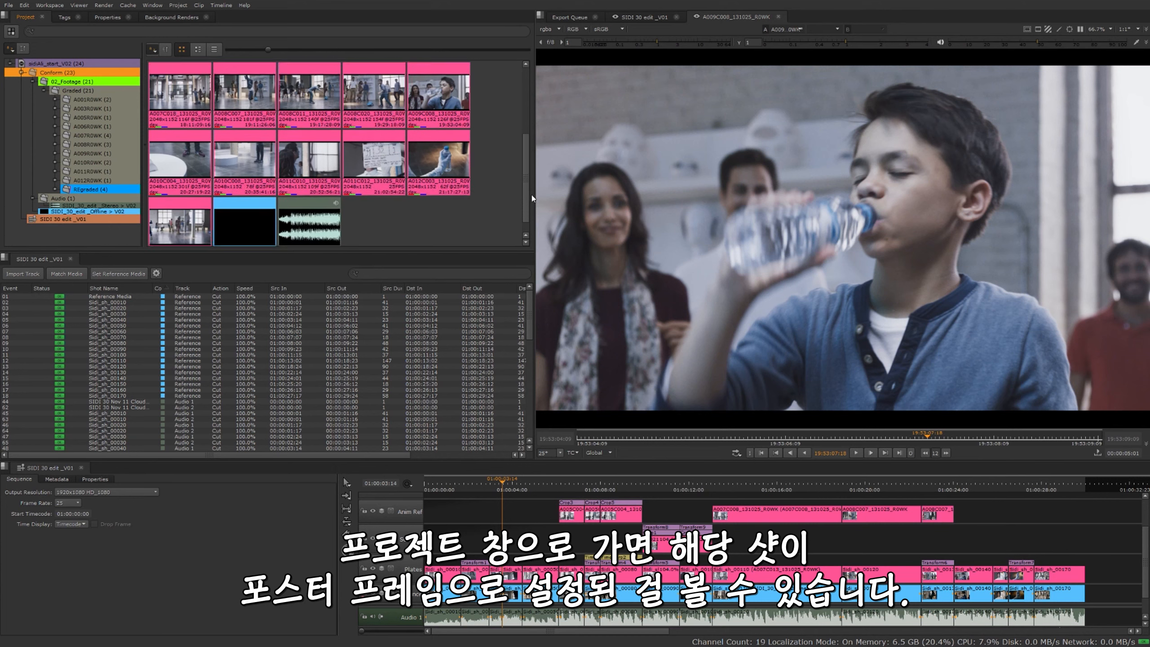